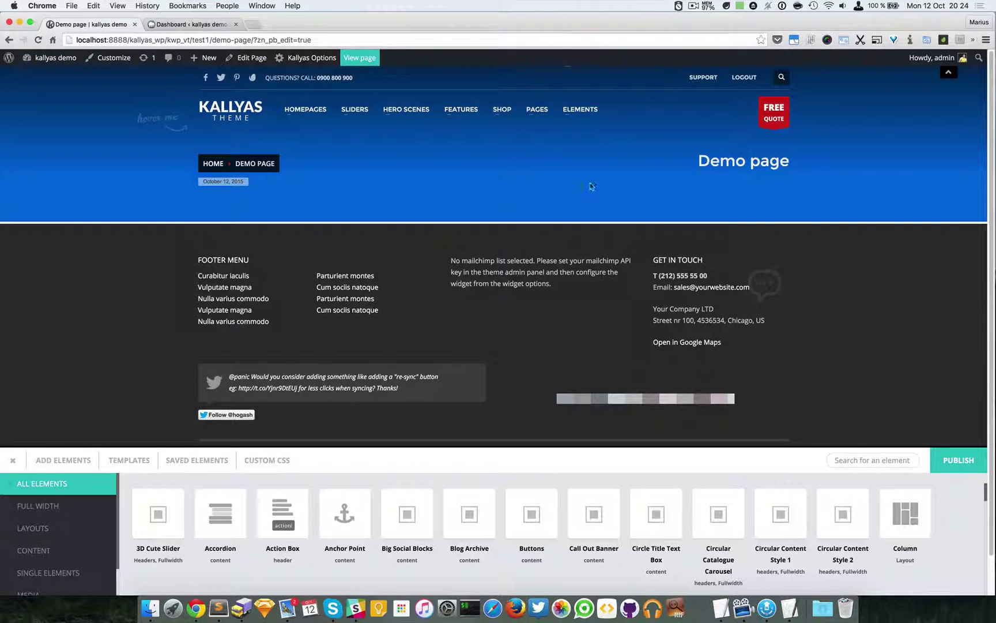
- Bring up the BUTTONS entry under ELEMENTS in the site header's mega menu
{"action": "mouse_move", "coordinate": [521, 187]}
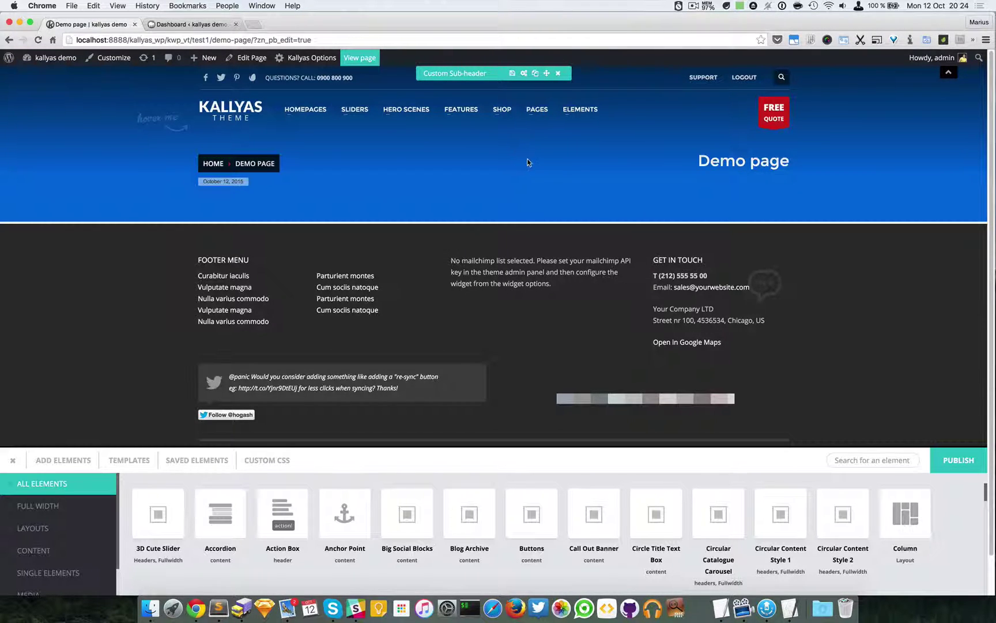
{"action": "mouse_move", "coordinate": [576, 113]}
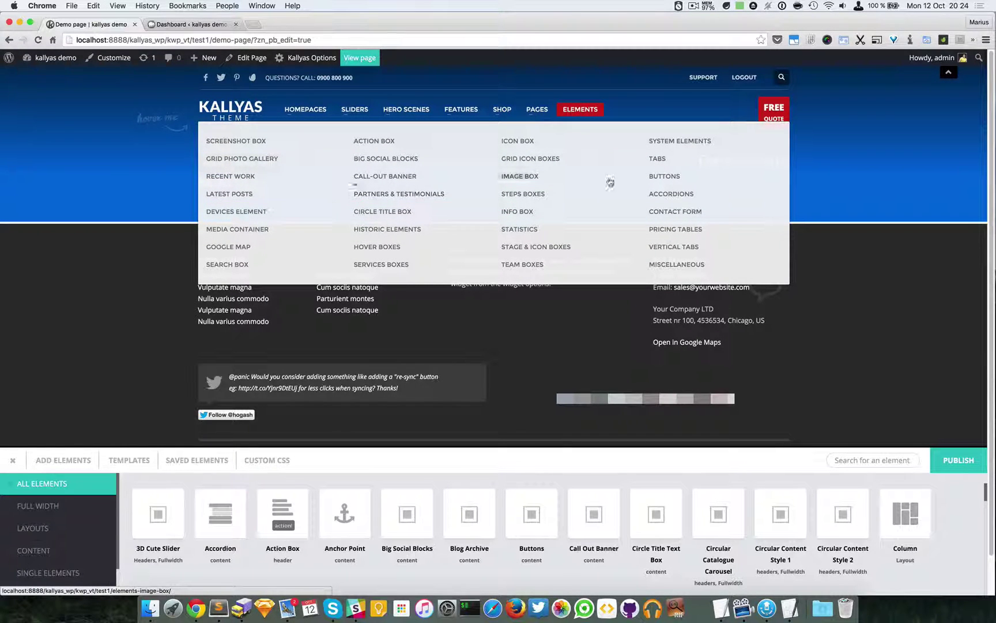
- Open the theme's Buttons demo in a new tab and switch to it
{"action": "left_click", "coordinate": [663, 176], "text": "super"}
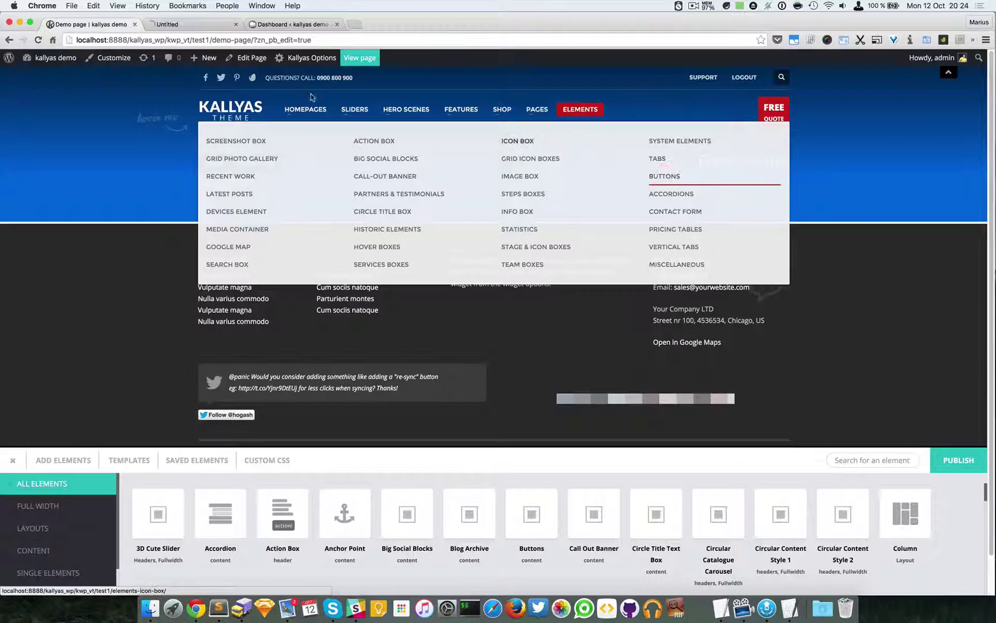
{"action": "left_click", "coordinate": [194, 24]}
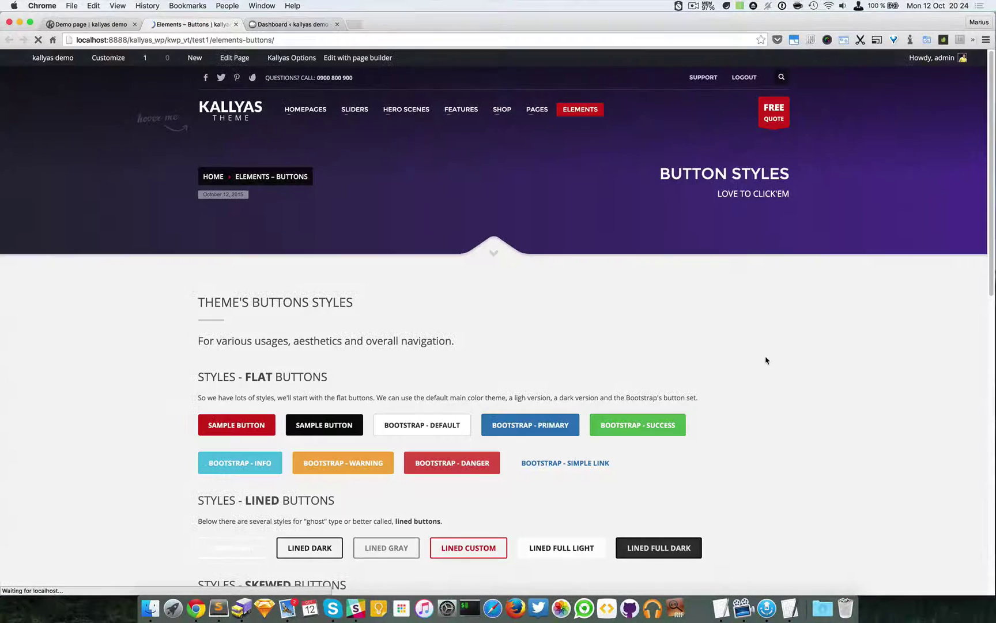
- Browse the Lined, Sizes and Custom Width button examples, then return to the demo page editor
{"action": "scroll", "coordinate": [832, 347], "scroll_direction": "down", "scroll_amount": 5}
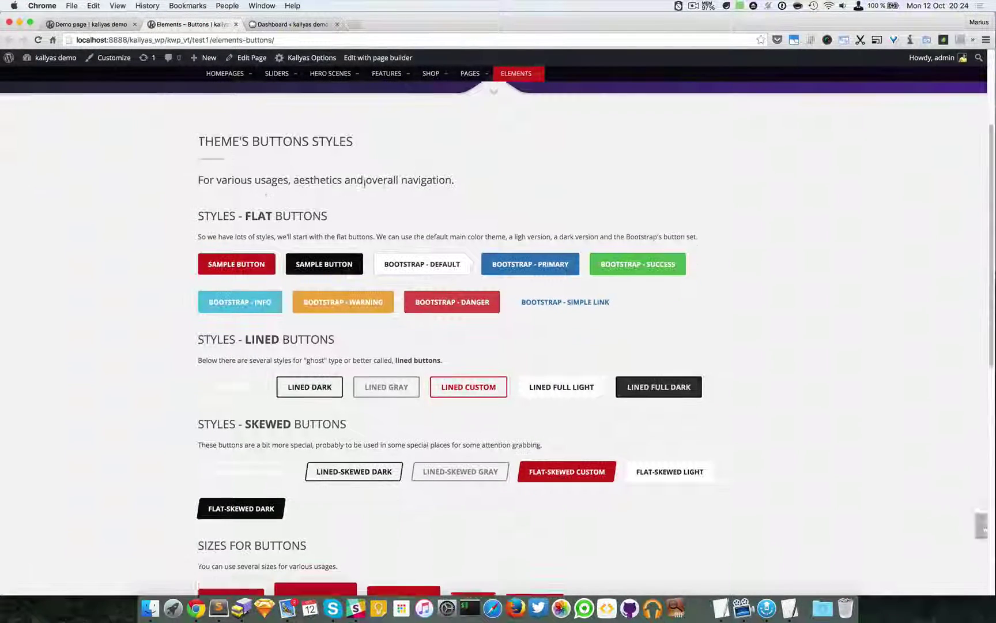
{"action": "scroll", "coordinate": [808, 207], "scroll_direction": "down", "scroll_amount": 1}
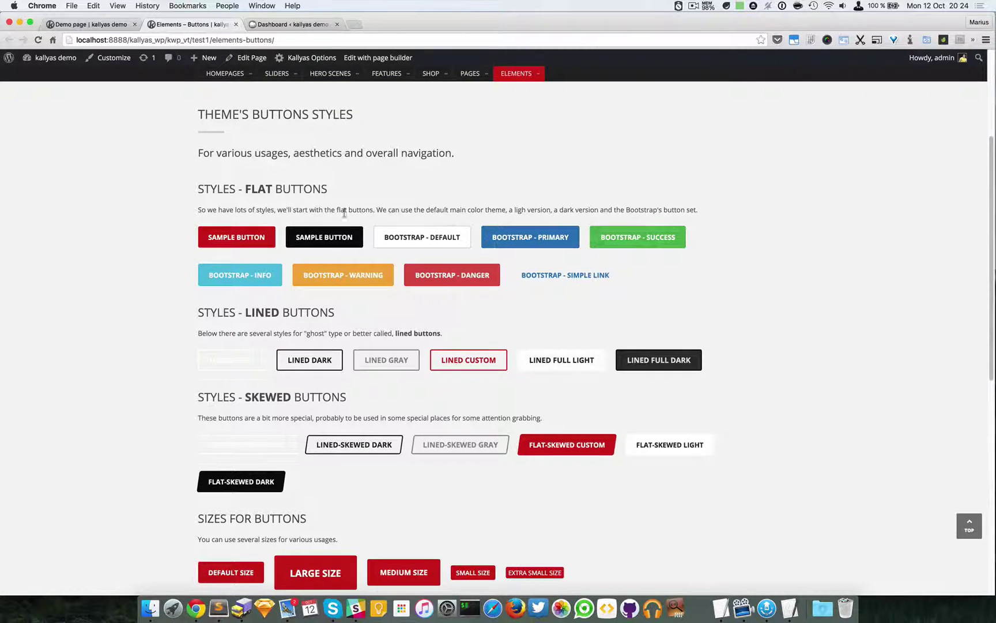
{"action": "scroll", "coordinate": [636, 256], "scroll_direction": "down", "scroll_amount": 2}
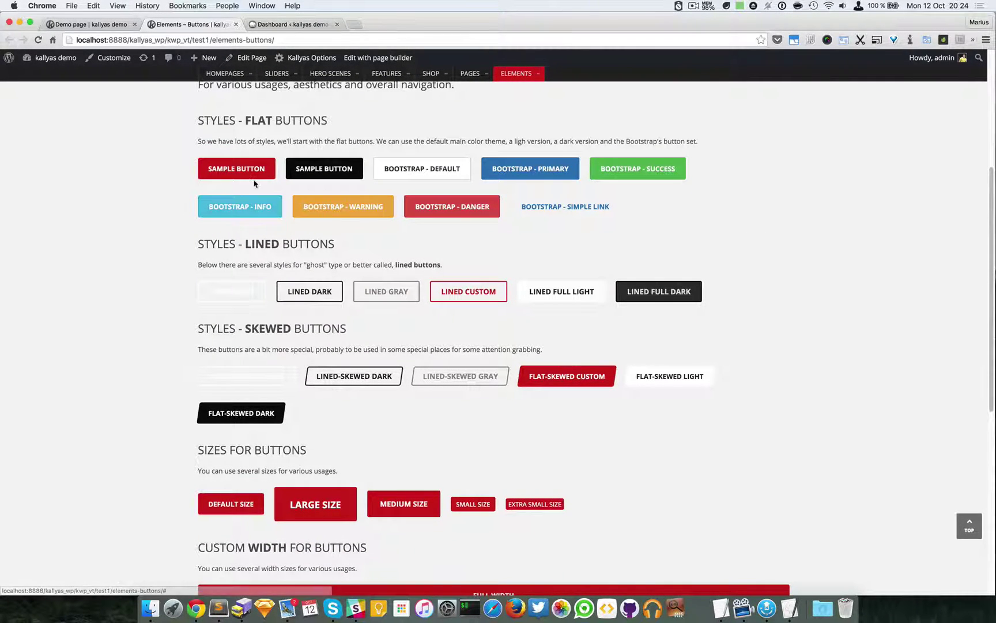
{"action": "scroll", "coordinate": [300, 272], "scroll_direction": "down", "scroll_amount": 4}
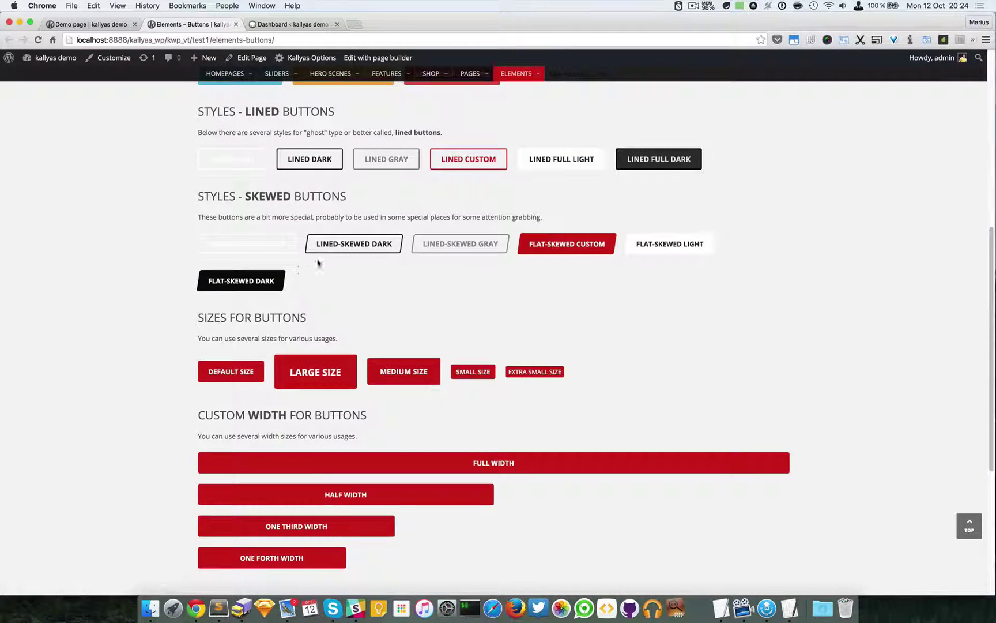
{"action": "scroll", "coordinate": [334, 262], "scroll_direction": "down", "scroll_amount": 4}
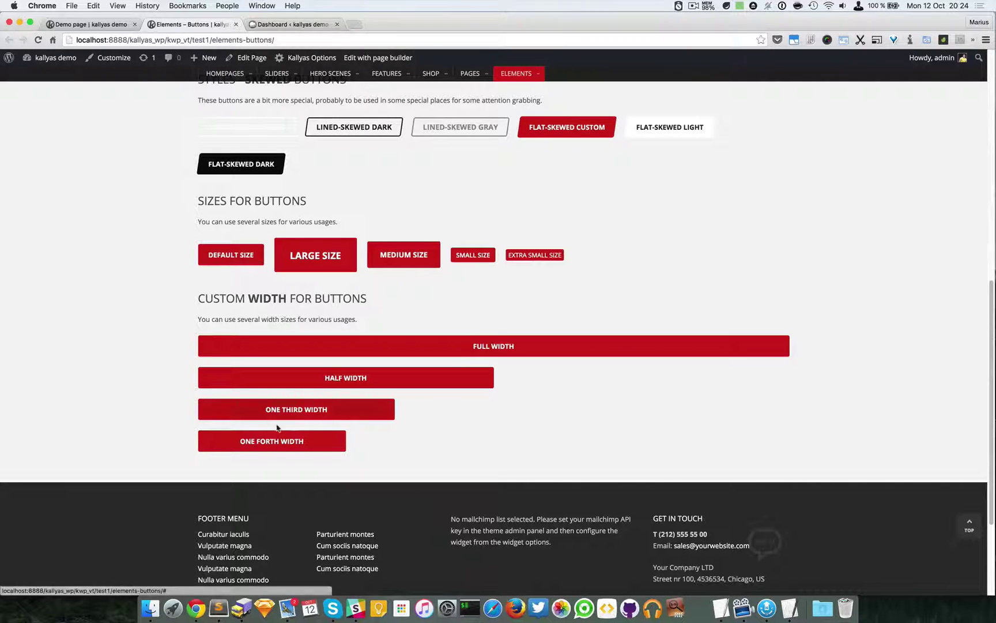
{"action": "left_click", "coordinate": [91, 25]}
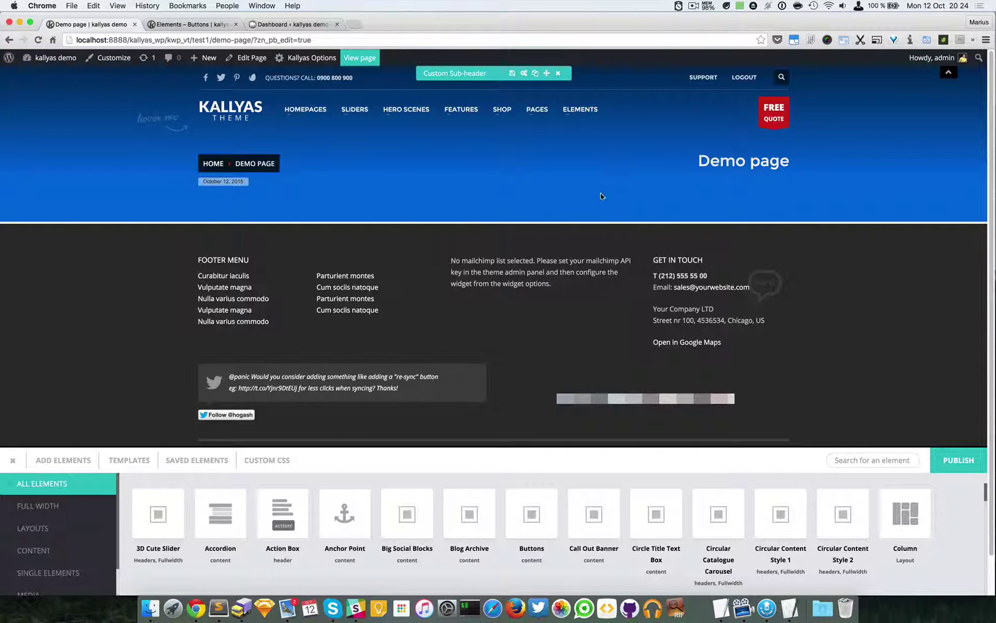
- Search 'sec' and add a new Section below the sub-header
{"action": "left_click", "coordinate": [837, 460]}
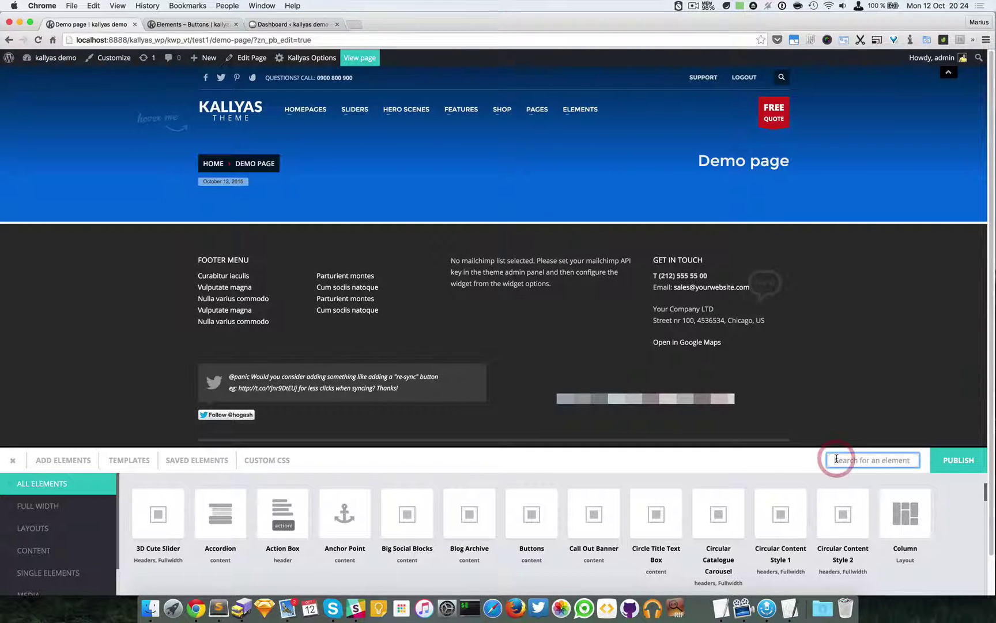
{"action": "type", "text": "sec"}
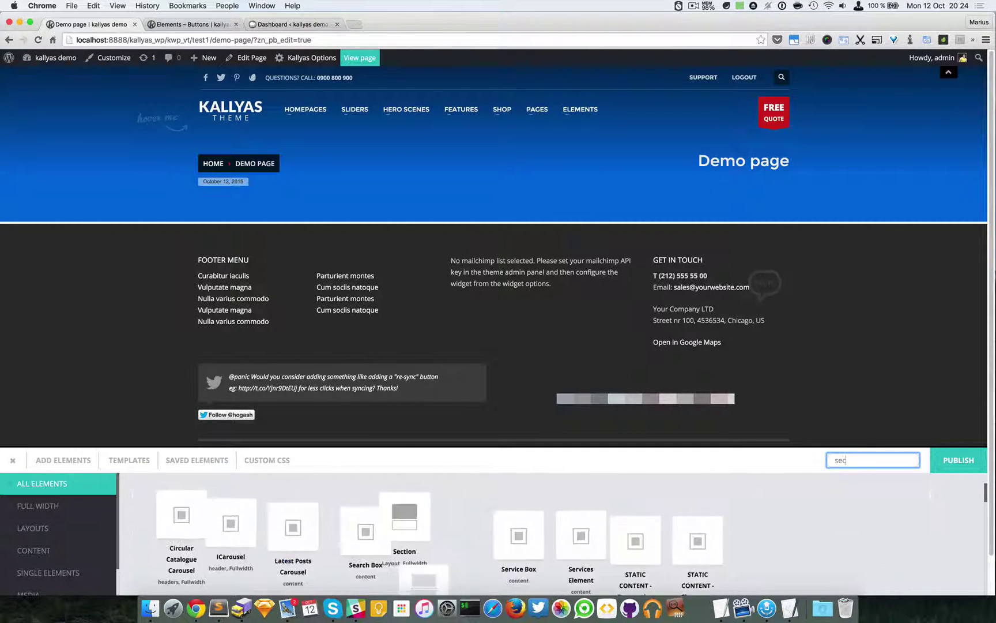
{"action": "left_click_drag", "start_coordinate": [158, 510], "coordinate": [487, 230]}
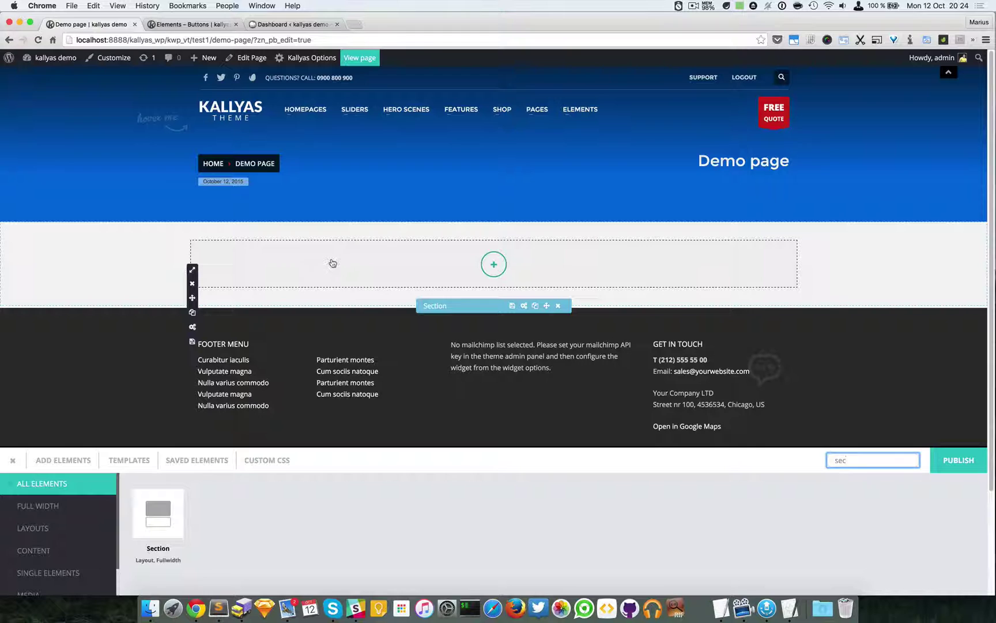
- Search 'butt', drop a Buttons element into the new section and open its options
{"action": "double_click", "coordinate": [874, 459]}
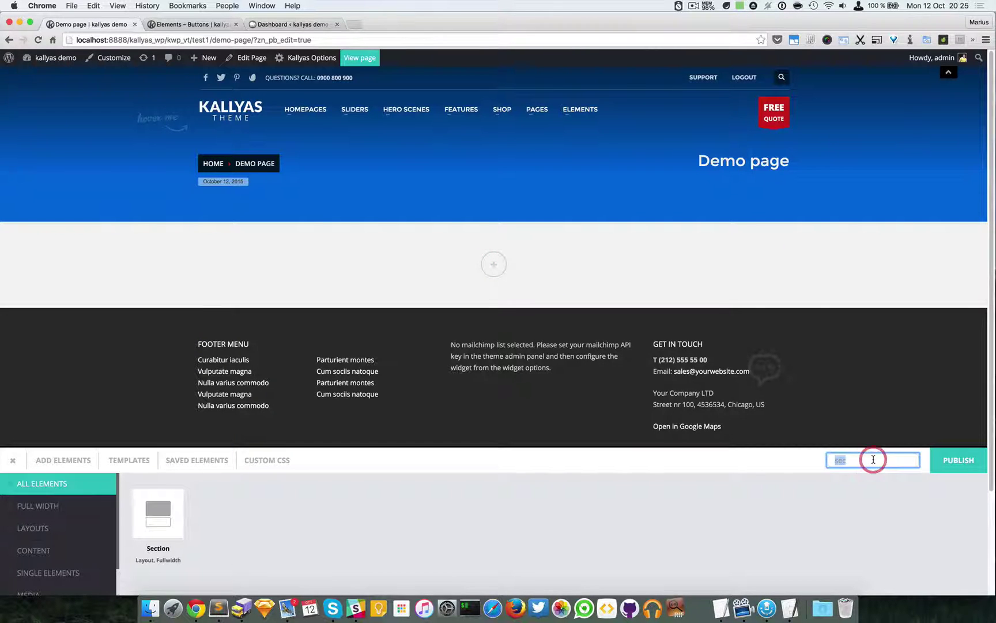
{"action": "key", "text": "BackSpace"}
{"action": "type", "text": "butt"}
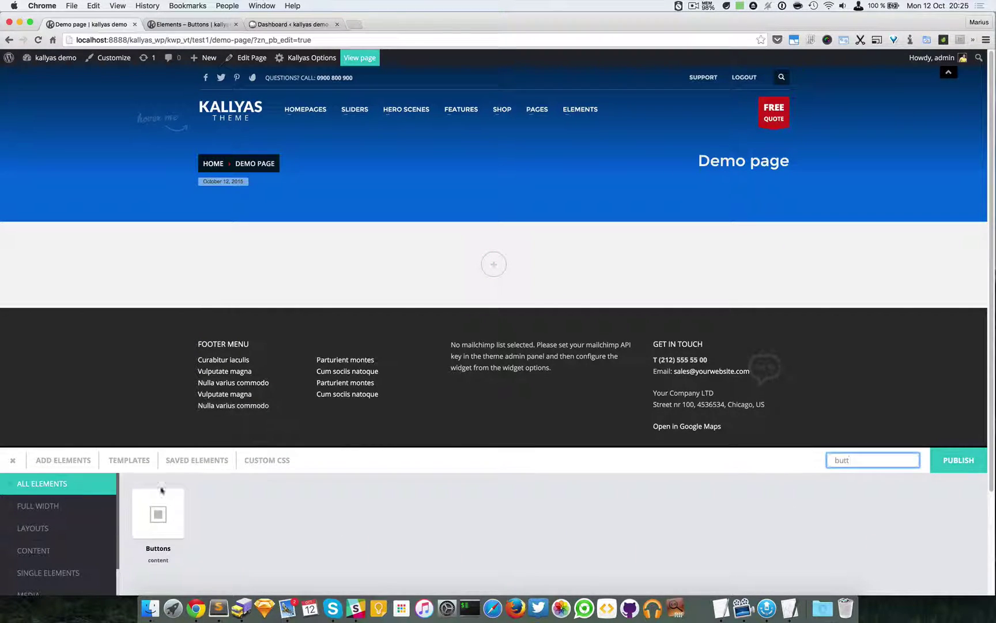
{"action": "left_click_drag", "start_coordinate": [161, 491], "coordinate": [518, 260]}
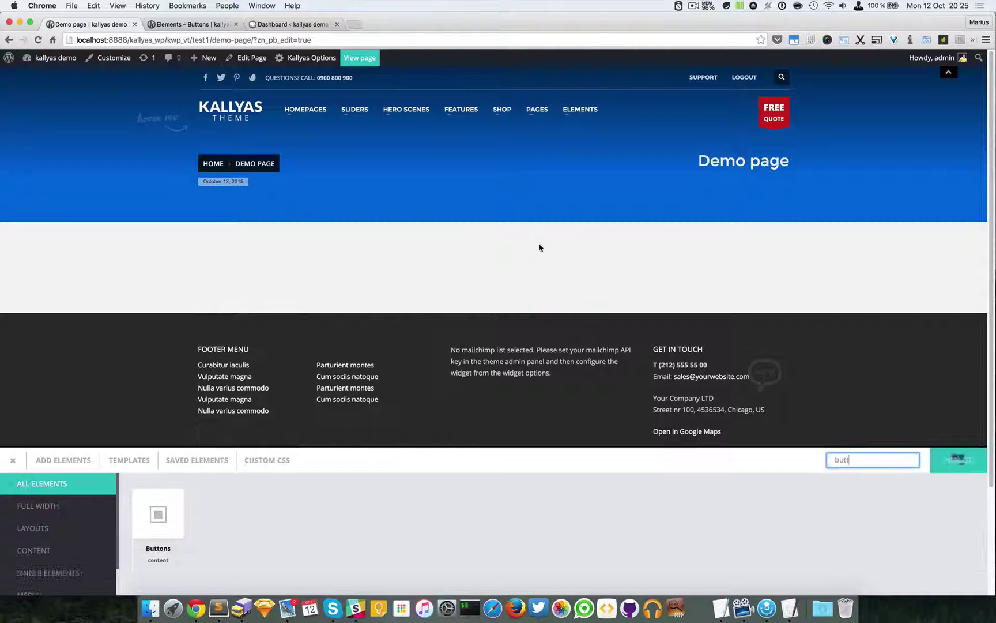
{"action": "left_click", "coordinate": [523, 254]}
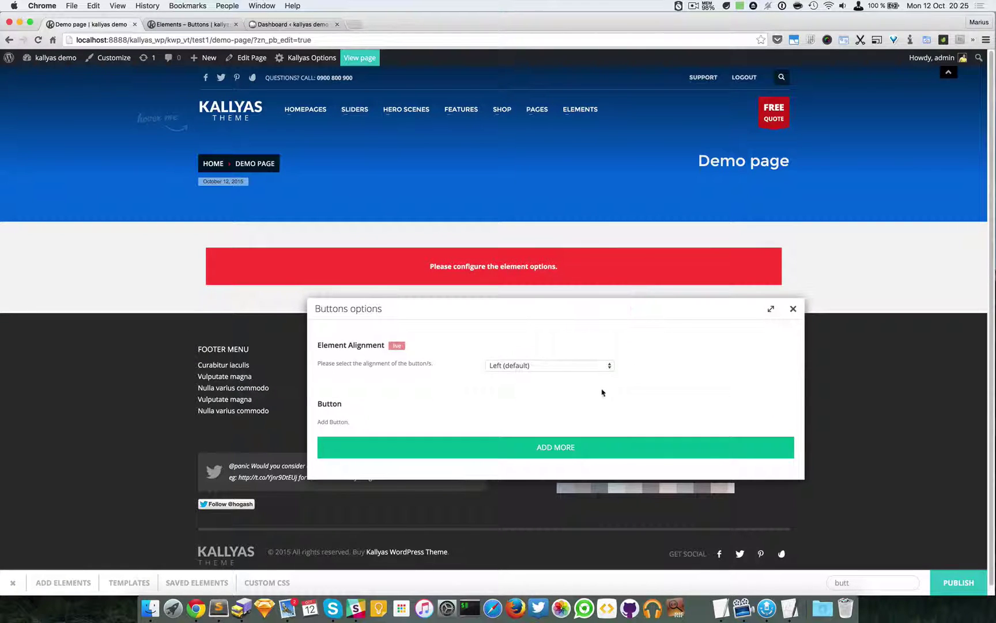
{"action": "left_click", "coordinate": [585, 370]}
{"action": "left_click", "coordinate": [665, 371]}
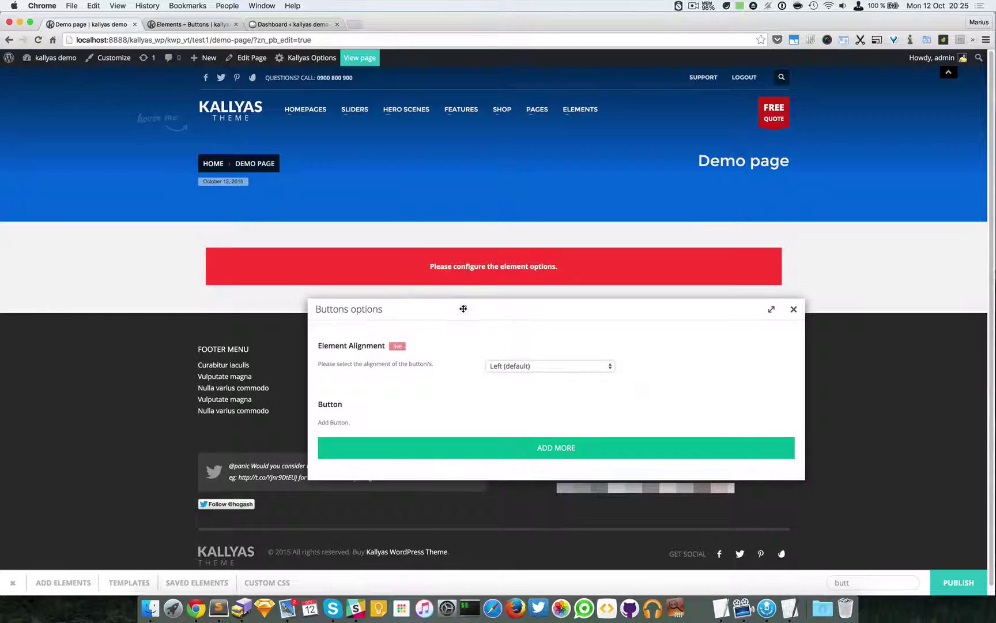
{"action": "left_click_drag", "start_coordinate": [450, 306], "coordinate": [471, 307]}
{"action": "left_click", "coordinate": [550, 365]}
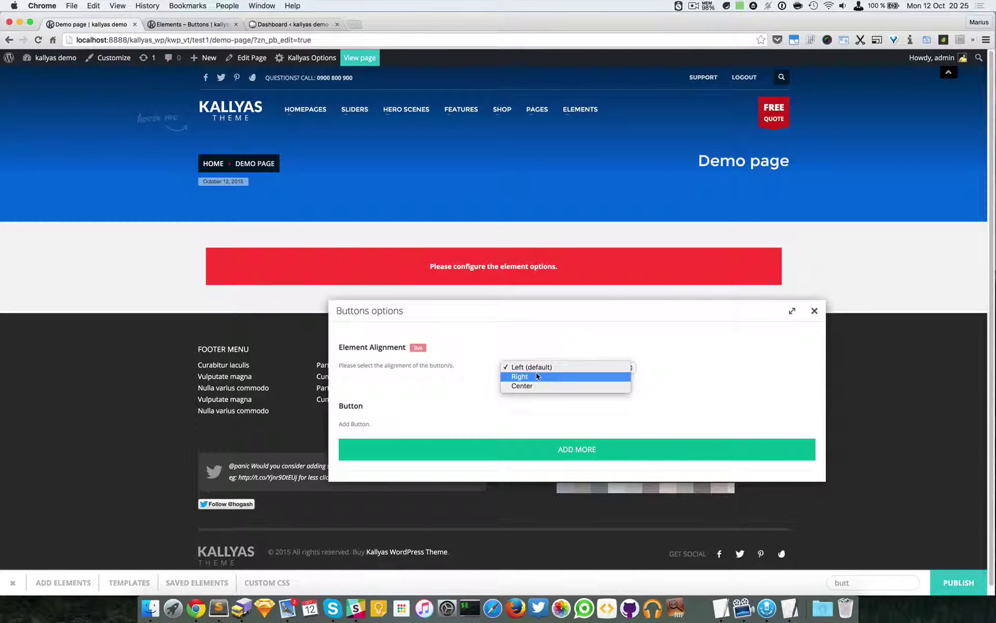
{"action": "left_click", "coordinate": [501, 335]}
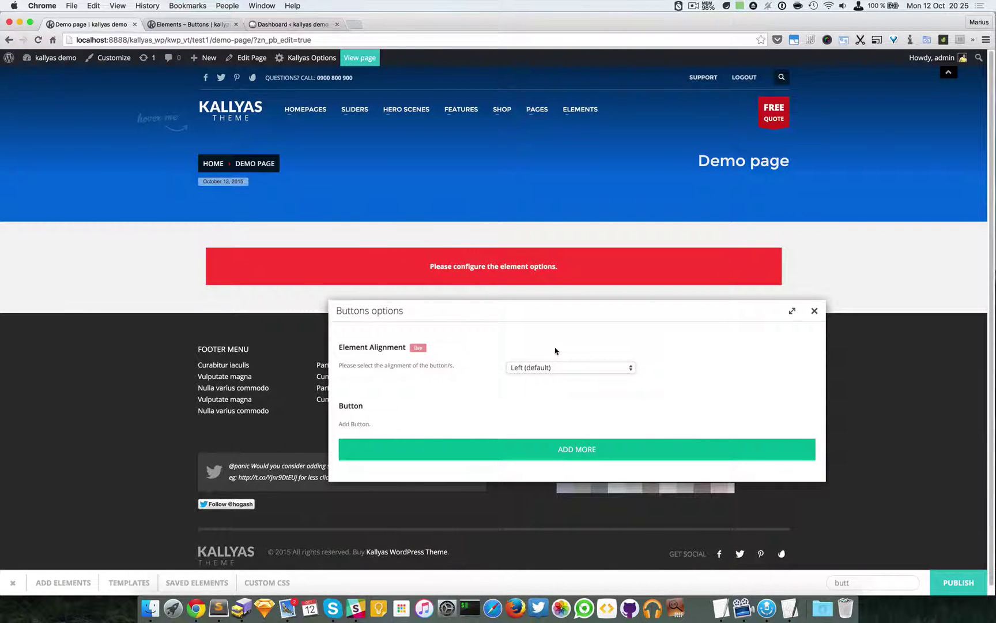
- Add a first button entry to the Buttons element and glance at its settings
{"action": "left_click", "coordinate": [566, 451]}
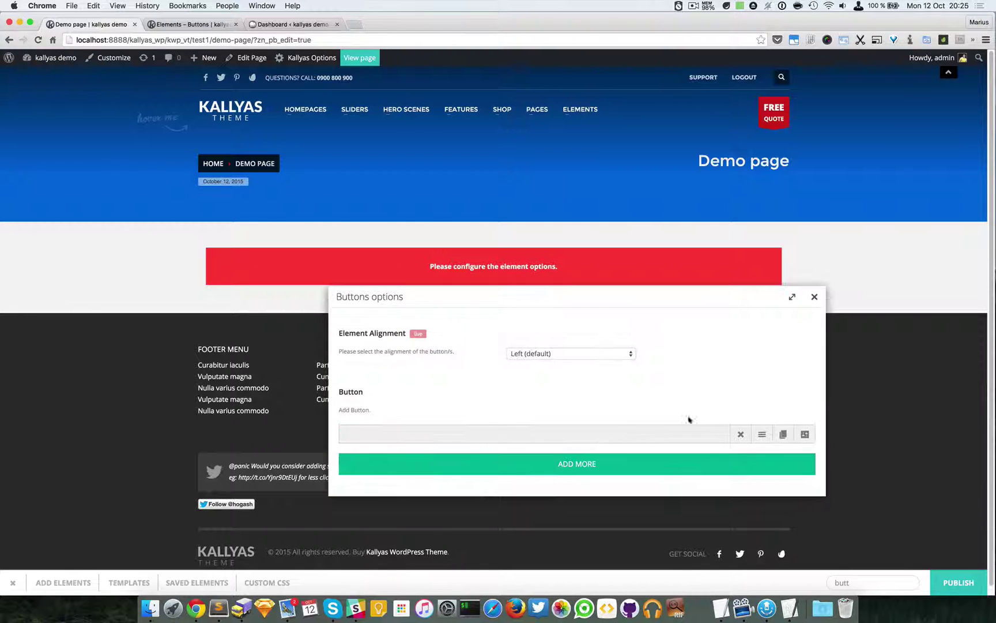
{"action": "left_click", "coordinate": [805, 434]}
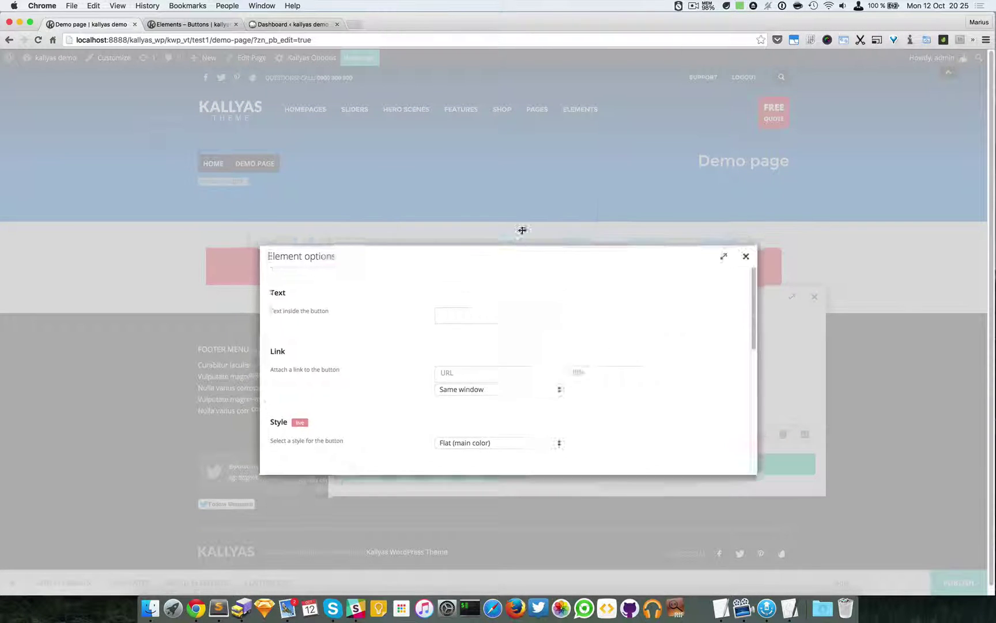
{"action": "left_click", "coordinate": [674, 367]}
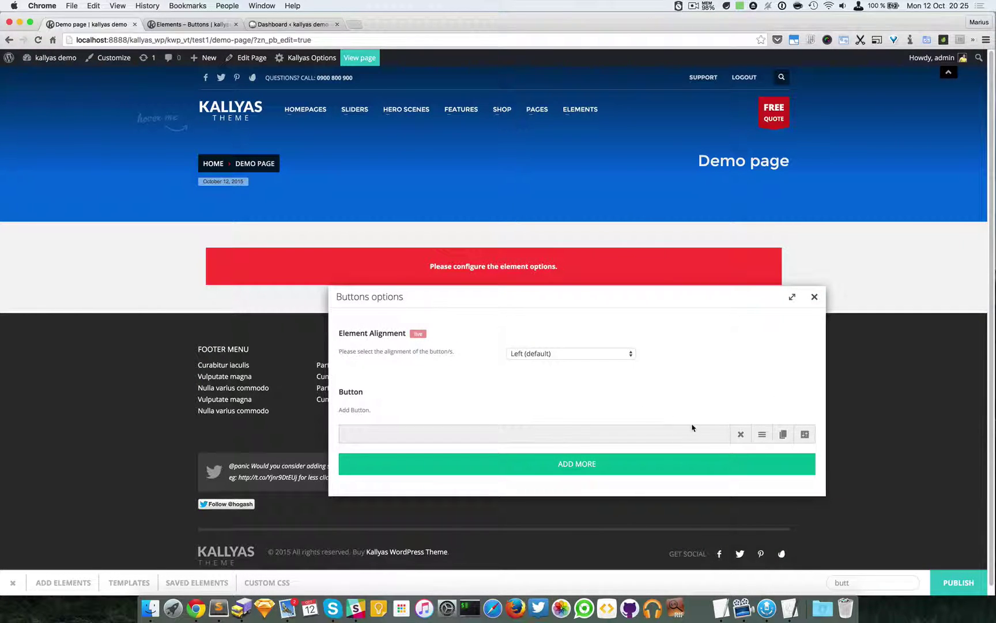
- Add two more button entries, then delete the third one
{"action": "left_click", "coordinate": [577, 466]}
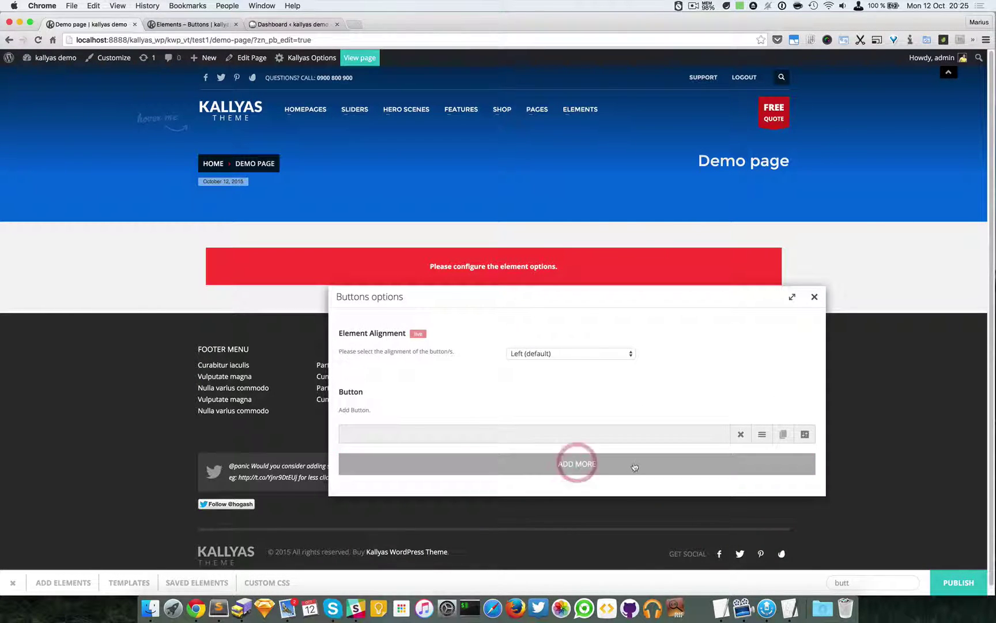
{"action": "left_click", "coordinate": [633, 473]}
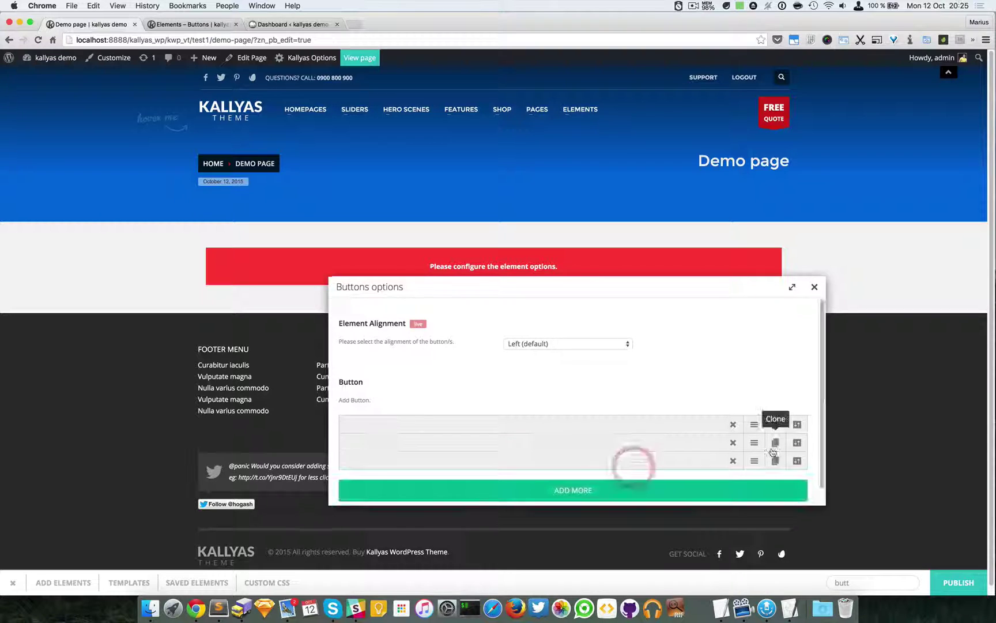
{"action": "left_click", "coordinate": [734, 459]}
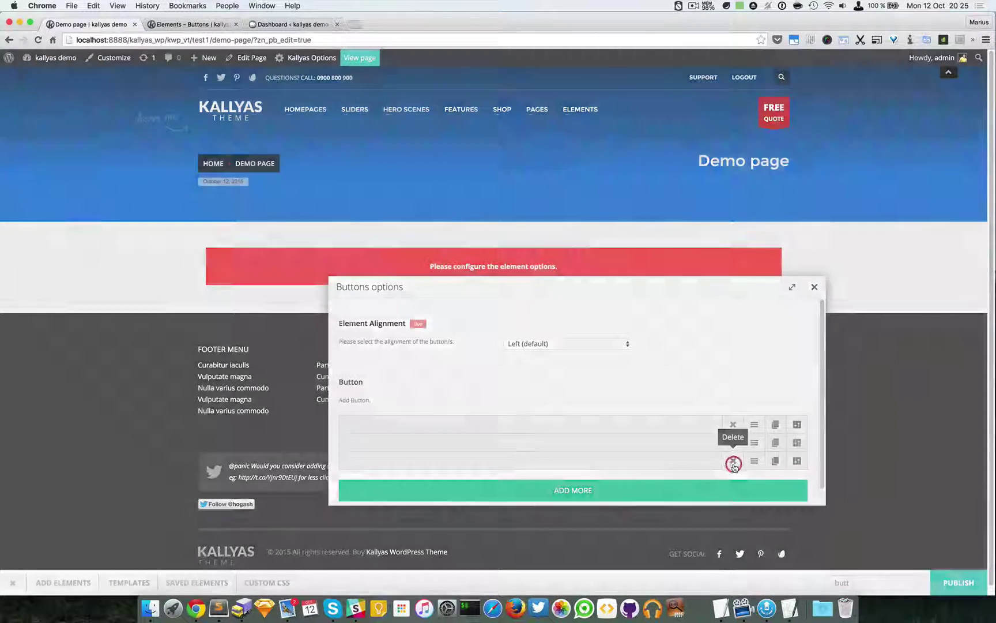
{"action": "left_click", "coordinate": [423, 335]}
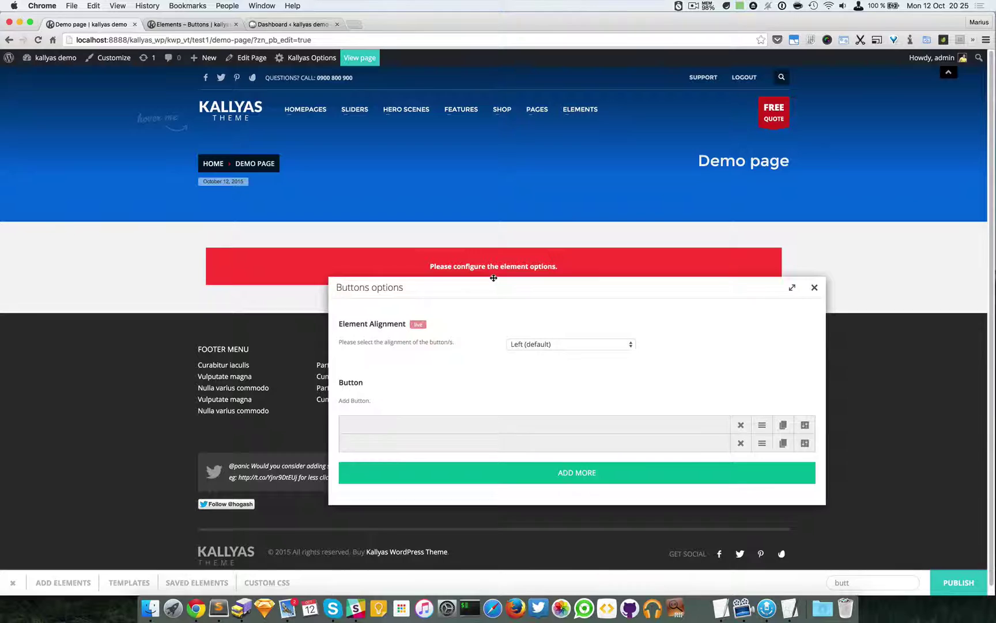
- Delete the second button entry too, leaving a single button
{"action": "left_click_drag", "start_coordinate": [490, 287], "coordinate": [469, 291]}
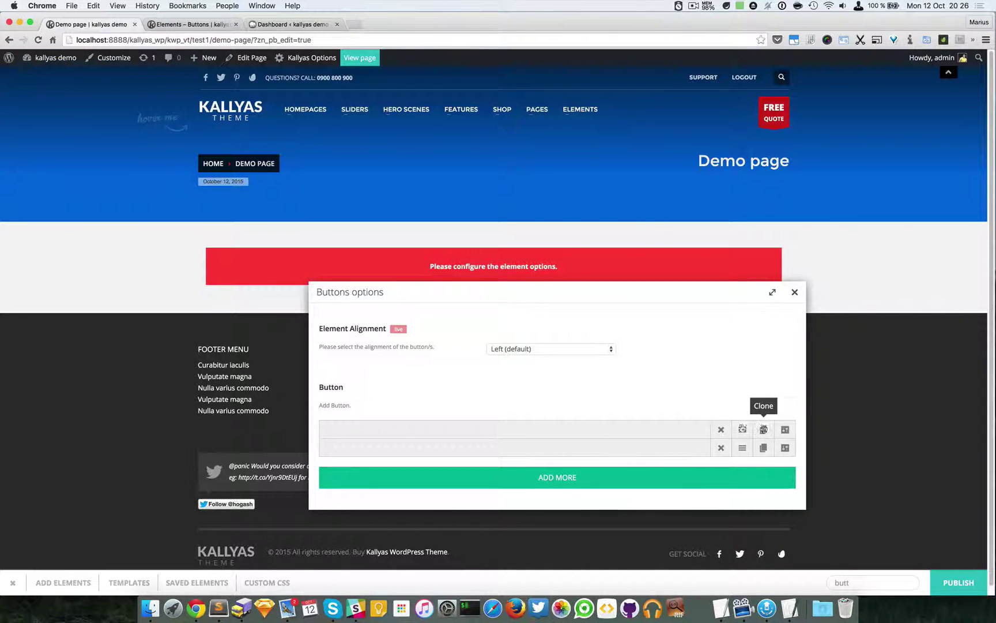
{"action": "left_click", "coordinate": [720, 450]}
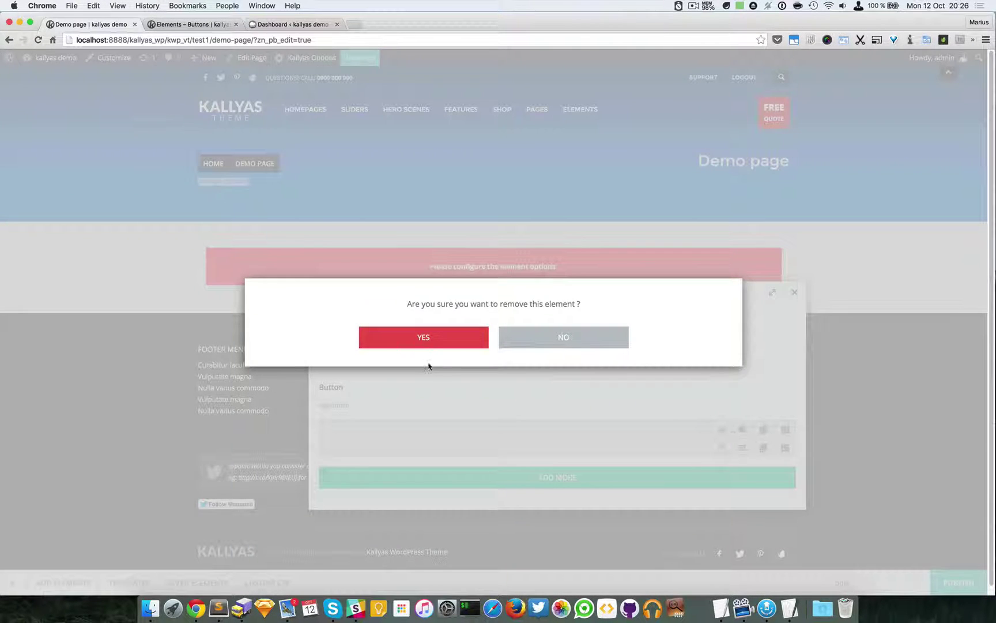
{"action": "left_click", "coordinate": [430, 337]}
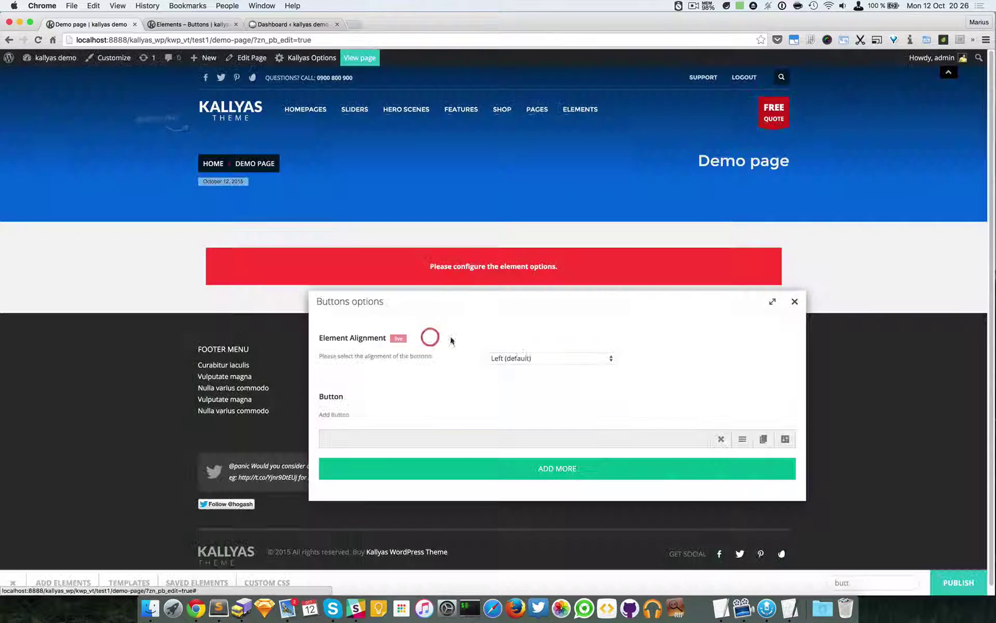
- Give the remaining button the text 'Just a text', link '#' and Same window target
{"action": "left_click", "coordinate": [786, 440]}
{"action": "left_click", "coordinate": [430, 278]}
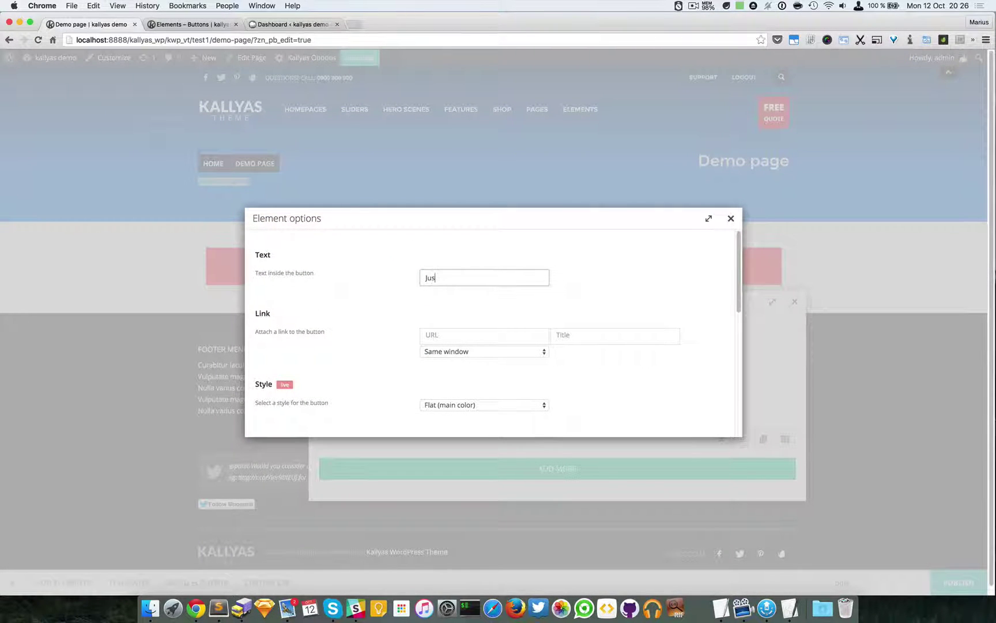
{"action": "left_click", "coordinate": [487, 328]}
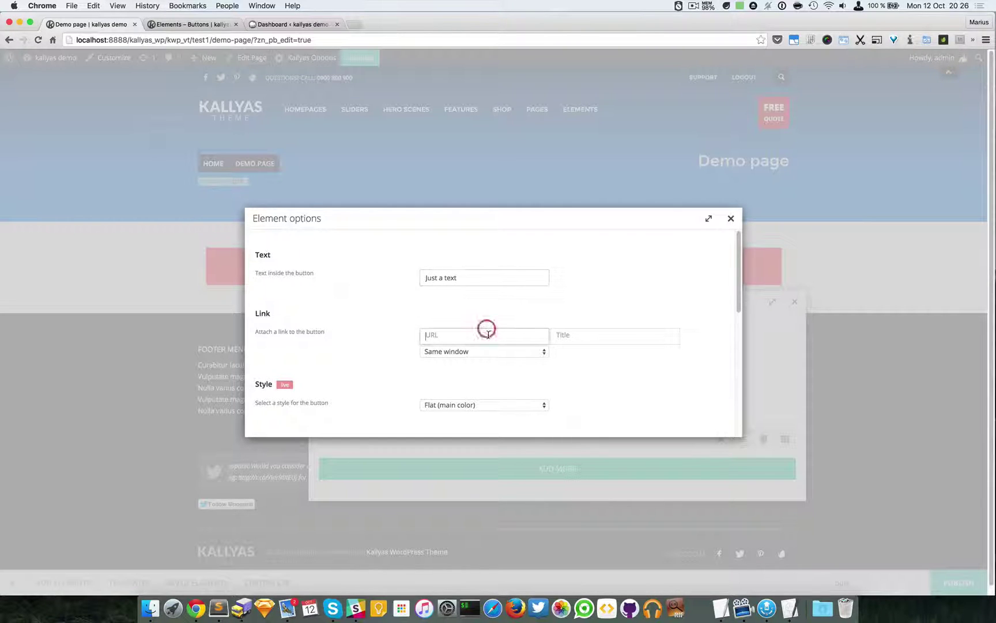
{"action": "type", "text": "#"}
{"action": "left_click", "coordinate": [536, 351]}
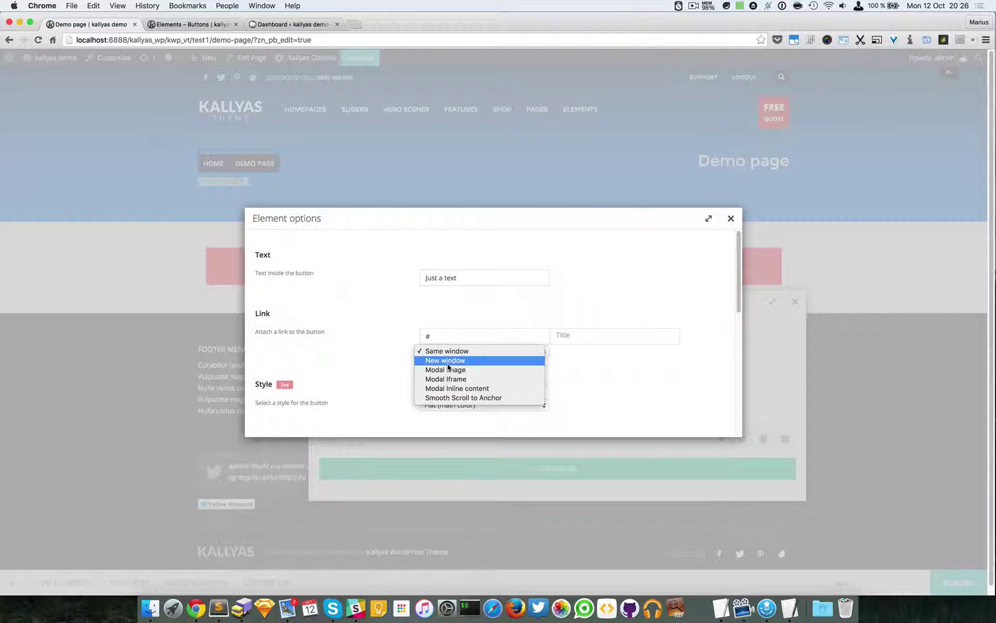
{"action": "left_click", "coordinate": [621, 388]}
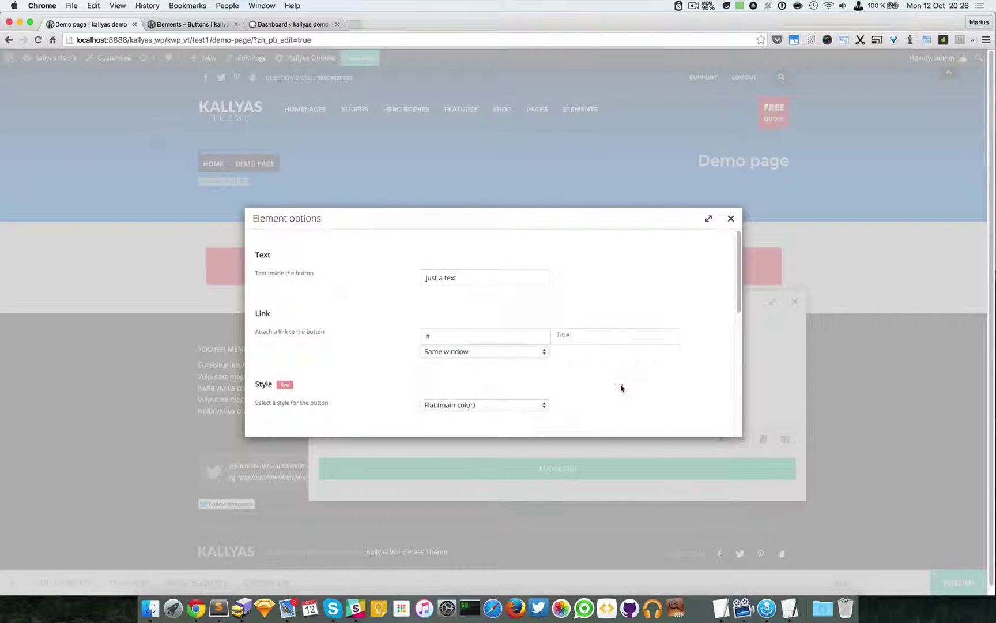
- Look through the rest of the button's settings and close them unchanged
{"action": "scroll", "coordinate": [621, 388], "scroll_direction": "down", "scroll_amount": 3}
{"action": "scroll", "coordinate": [599, 381], "scroll_direction": "down", "scroll_amount": 1}
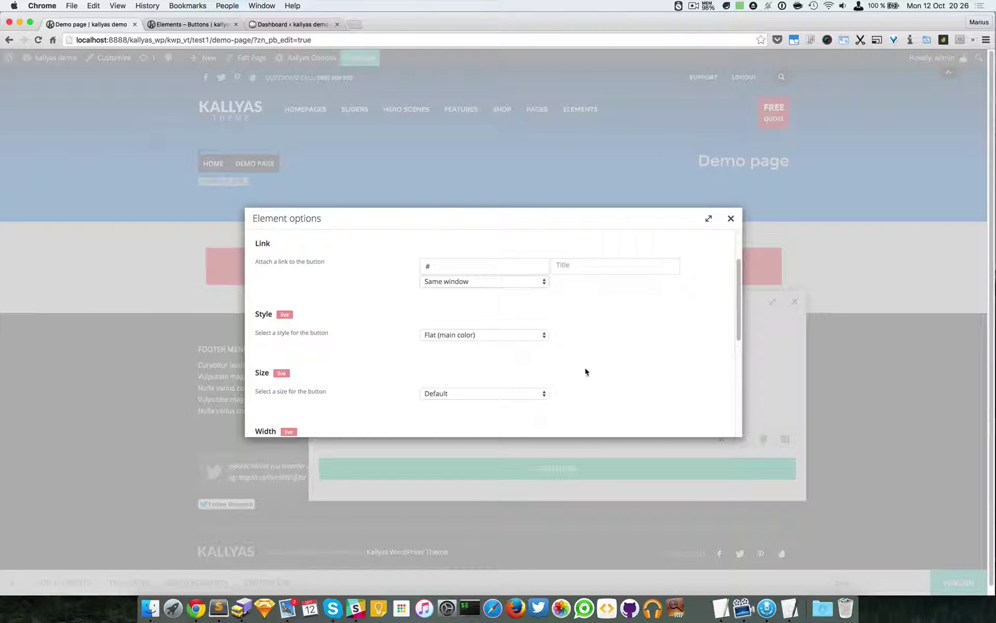
{"action": "left_click_drag", "start_coordinate": [487, 222], "coordinate": [562, 268]}
{"action": "scroll", "coordinate": [723, 418], "scroll_direction": "down", "scroll_amount": 5}
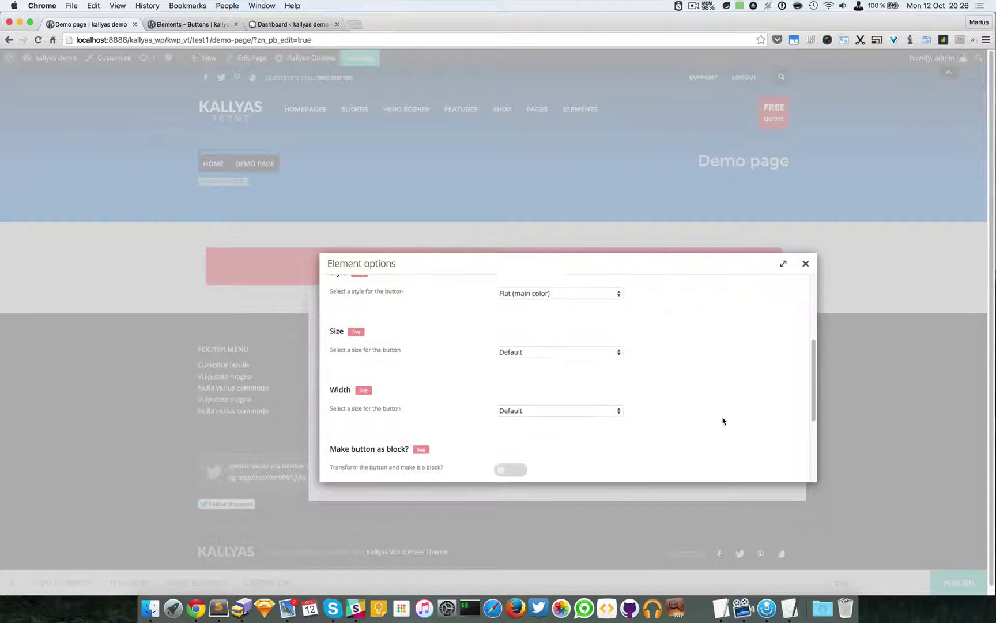
{"action": "scroll", "coordinate": [723, 421], "scroll_direction": "down", "scroll_amount": 4}
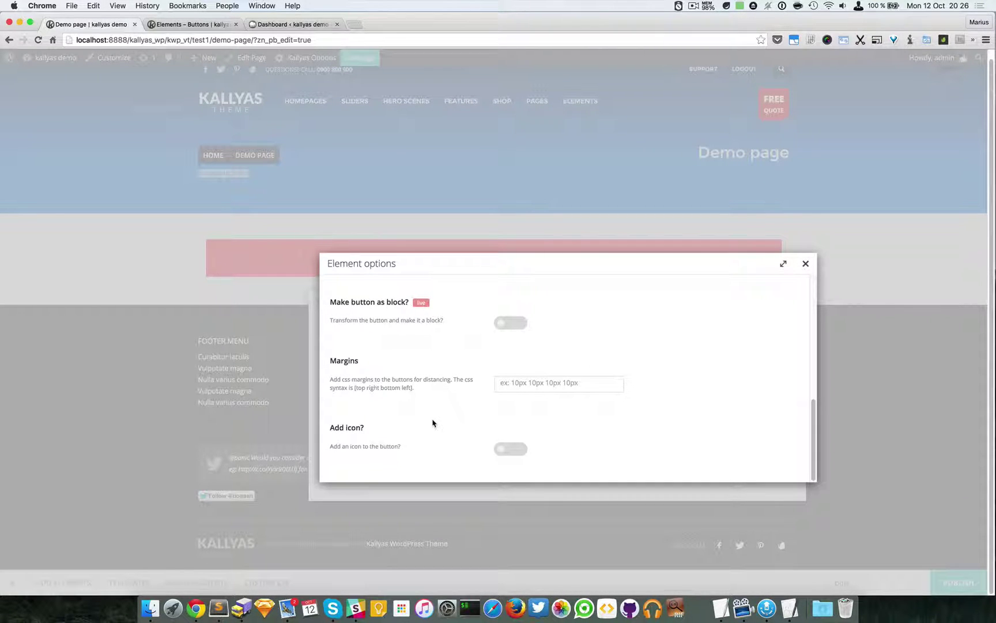
{"action": "scroll", "coordinate": [628, 409], "scroll_direction": "up", "scroll_amount": 6}
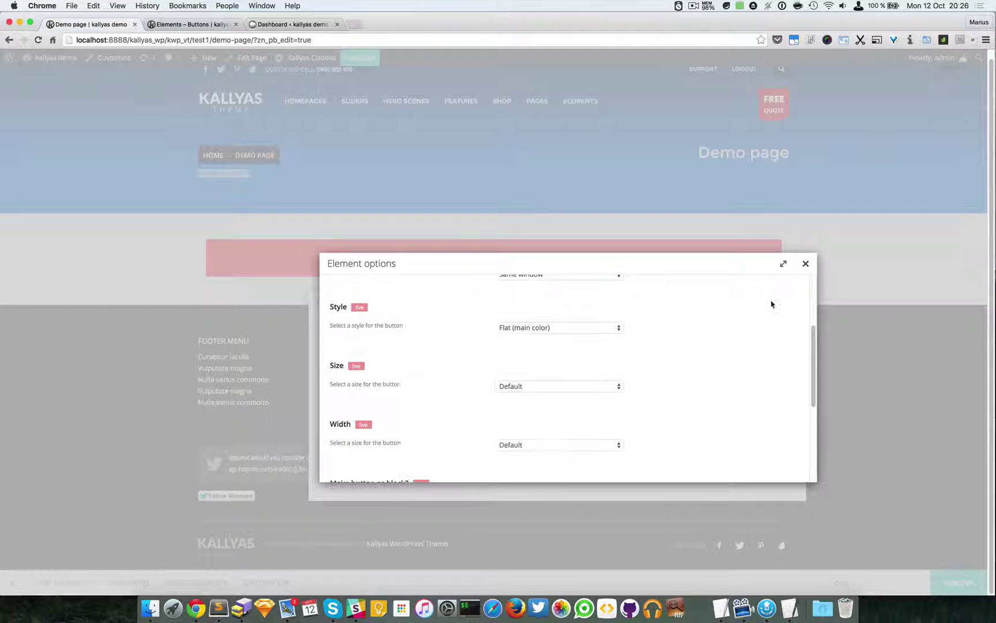
{"action": "left_click", "coordinate": [807, 264]}
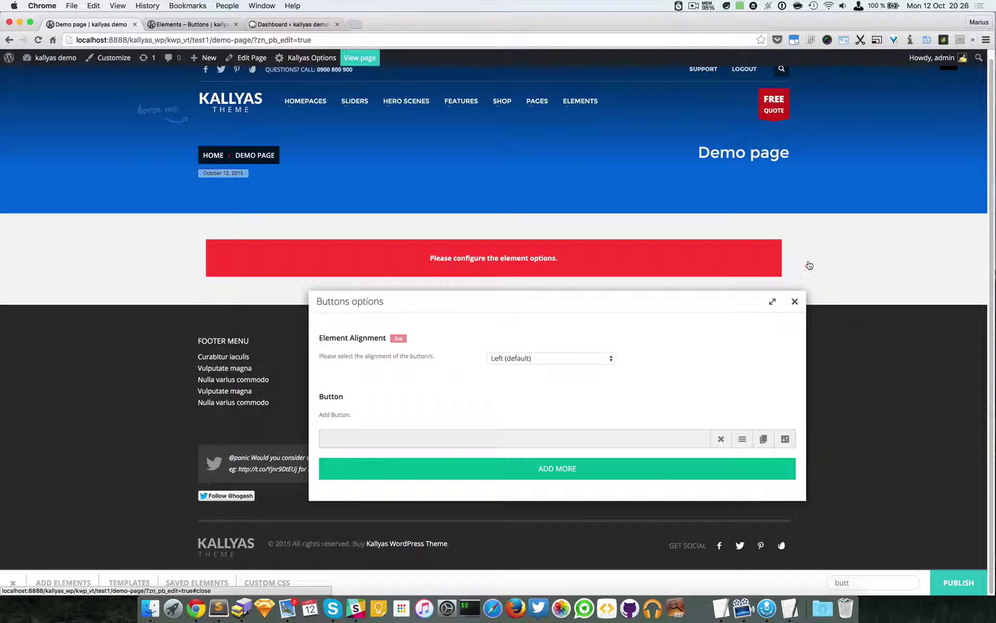
- Close the Buttons options, then clone the element, test a narrower column width and delete the clone
{"action": "left_click", "coordinate": [795, 301]}
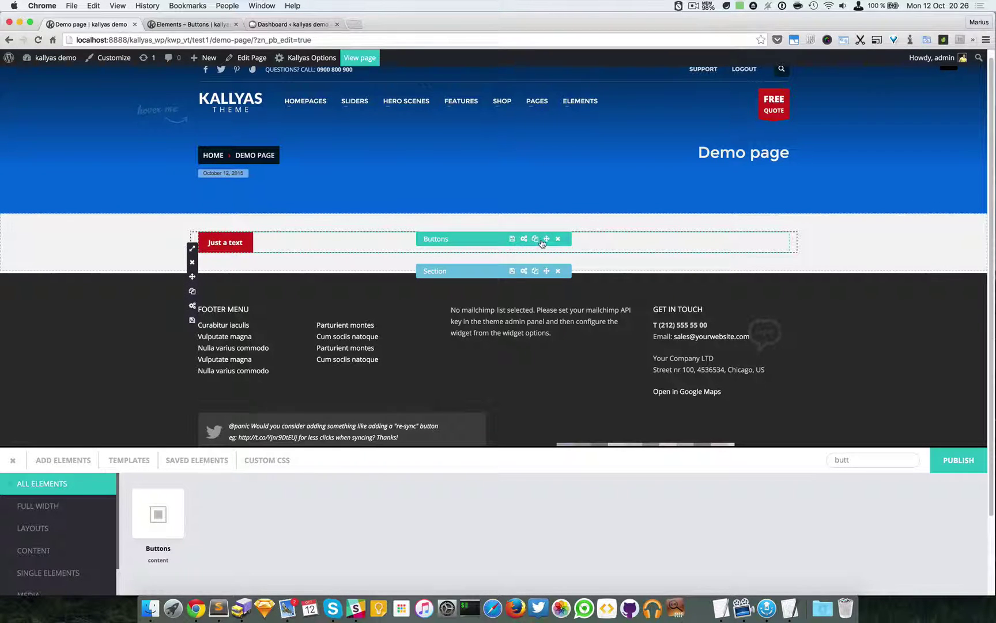
{"action": "left_click", "coordinate": [535, 239]}
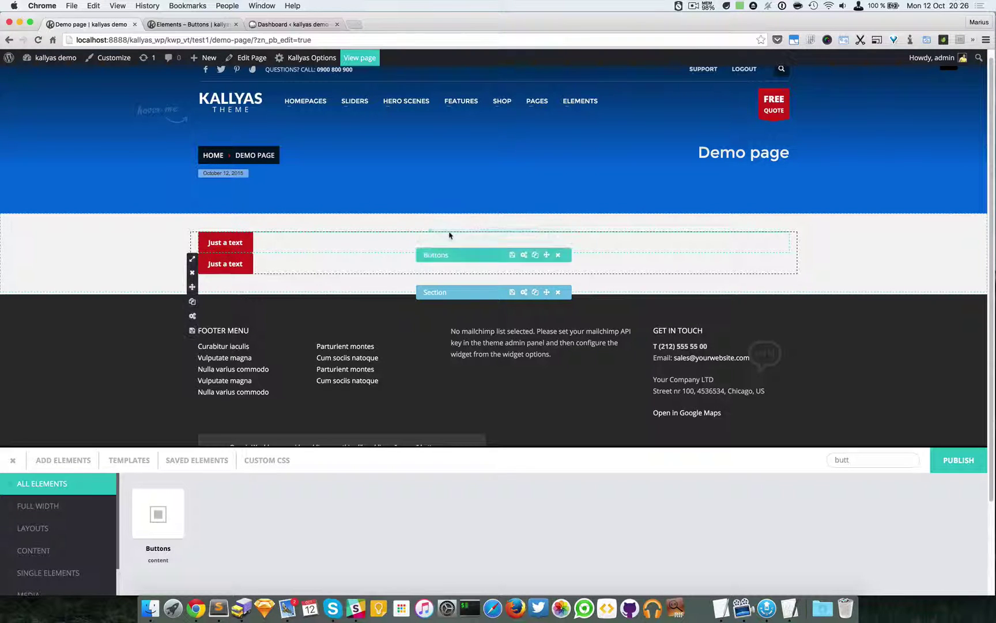
{"action": "mouse_move", "coordinate": [194, 260]}
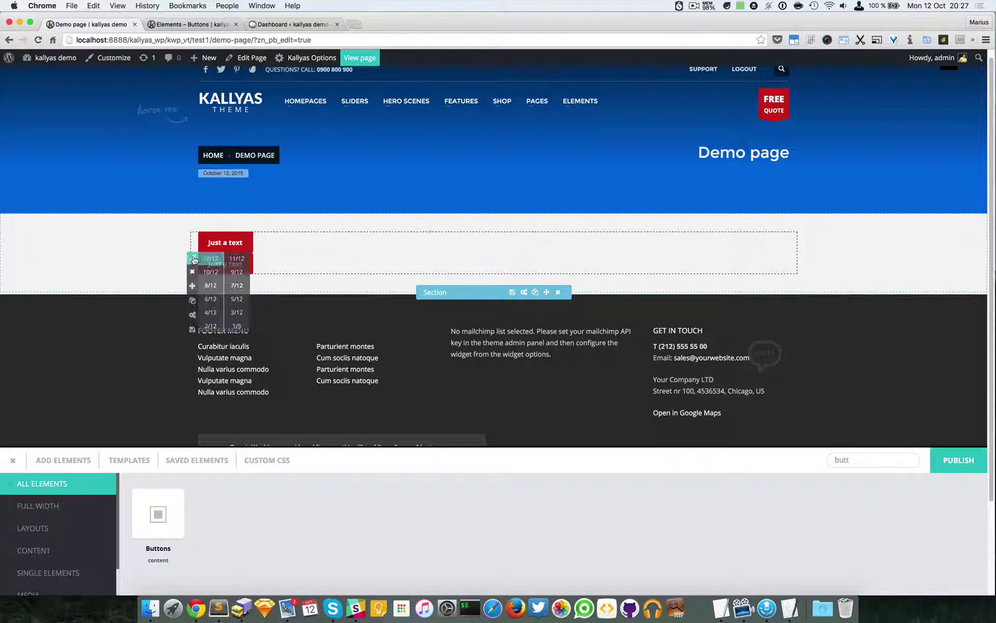
{"action": "left_click", "coordinate": [237, 312]}
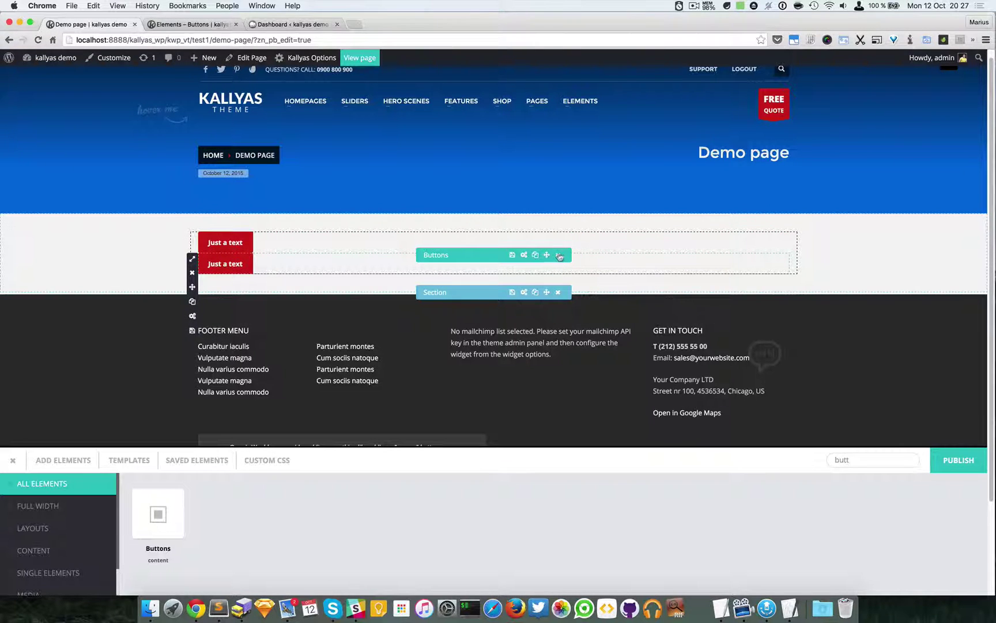
{"action": "left_click", "coordinate": [559, 258]}
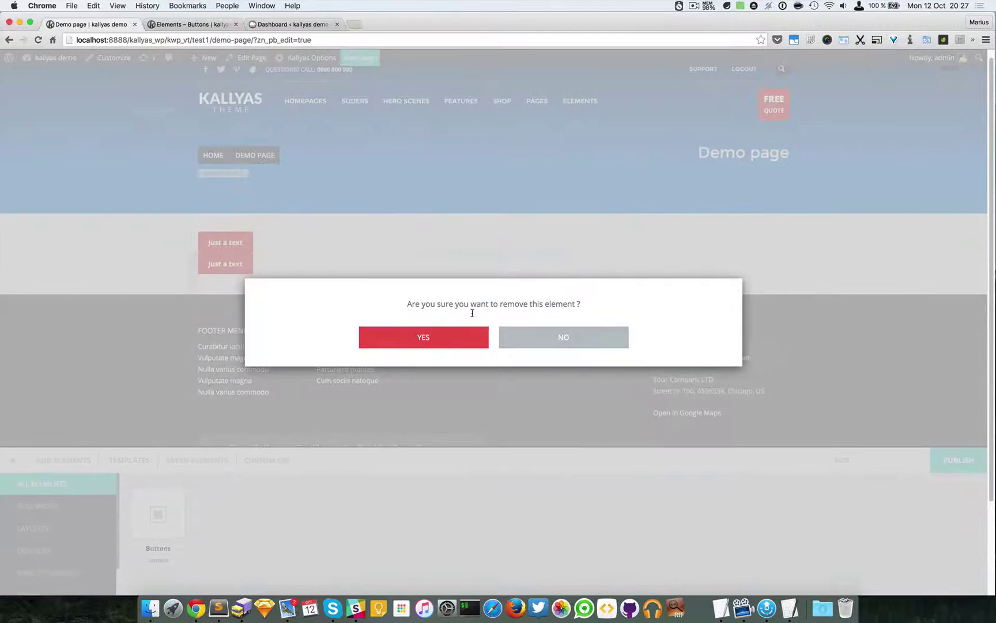
{"action": "left_click", "coordinate": [439, 340]}
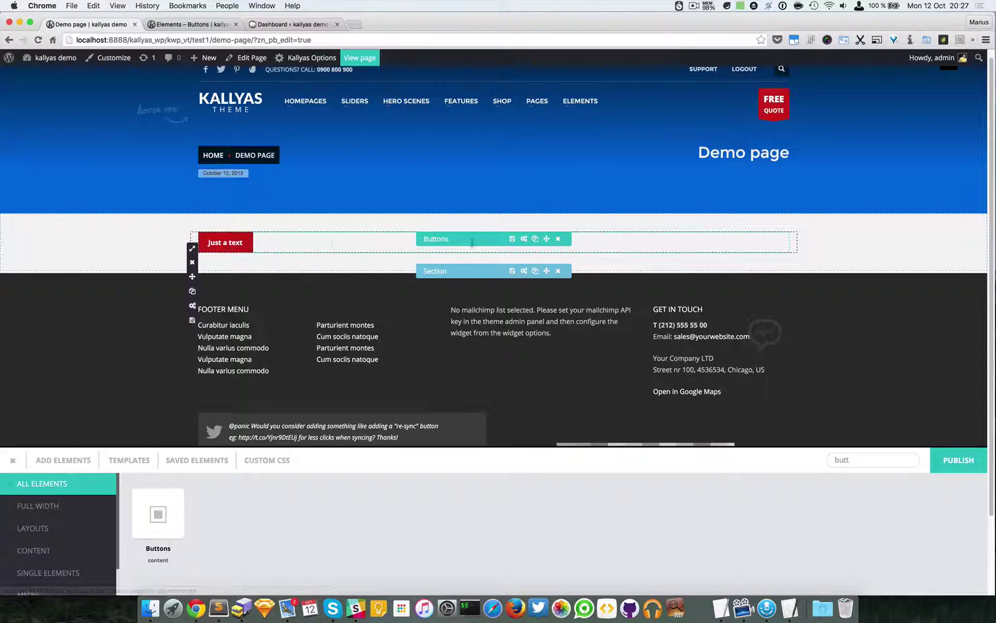
- Duplicate the button entry to get two side-by-side 'Just a text' buttons, then reopen the element's options
{"action": "left_click", "coordinate": [527, 239]}
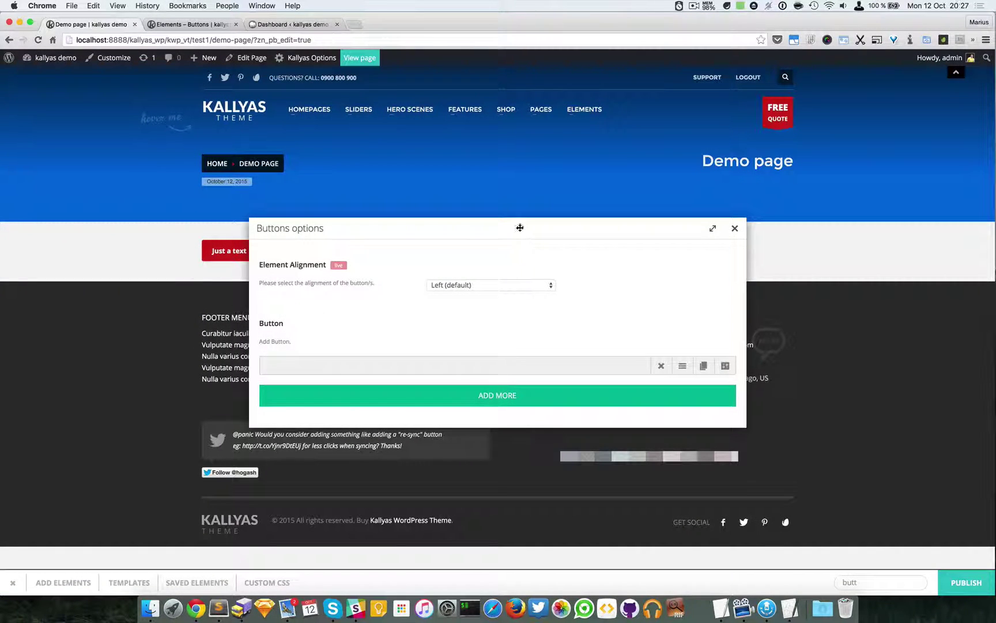
{"action": "left_click_drag", "start_coordinate": [518, 227], "coordinate": [591, 314]}
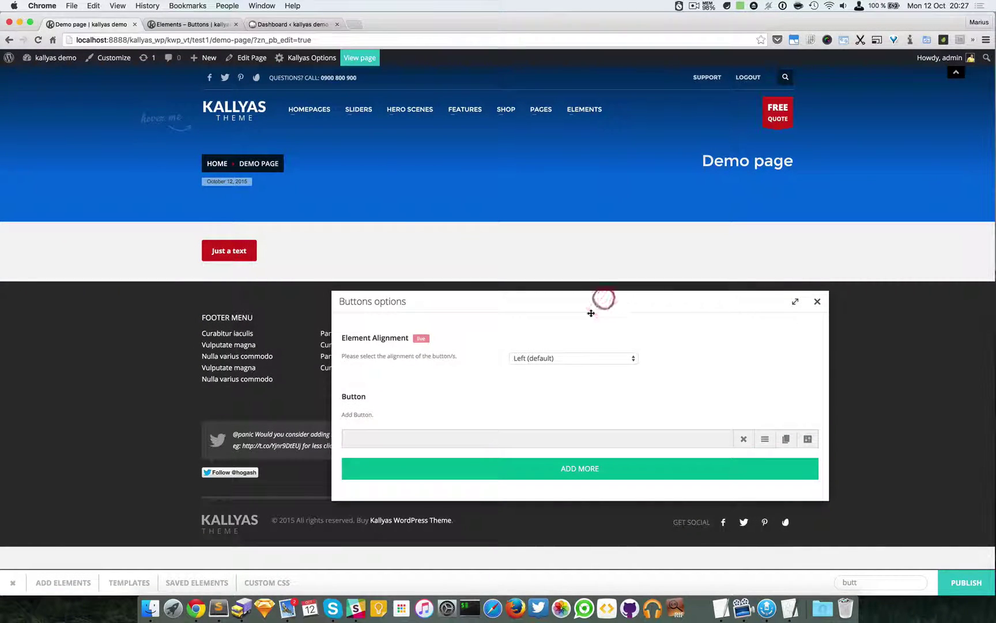
{"action": "left_click", "coordinate": [787, 440]}
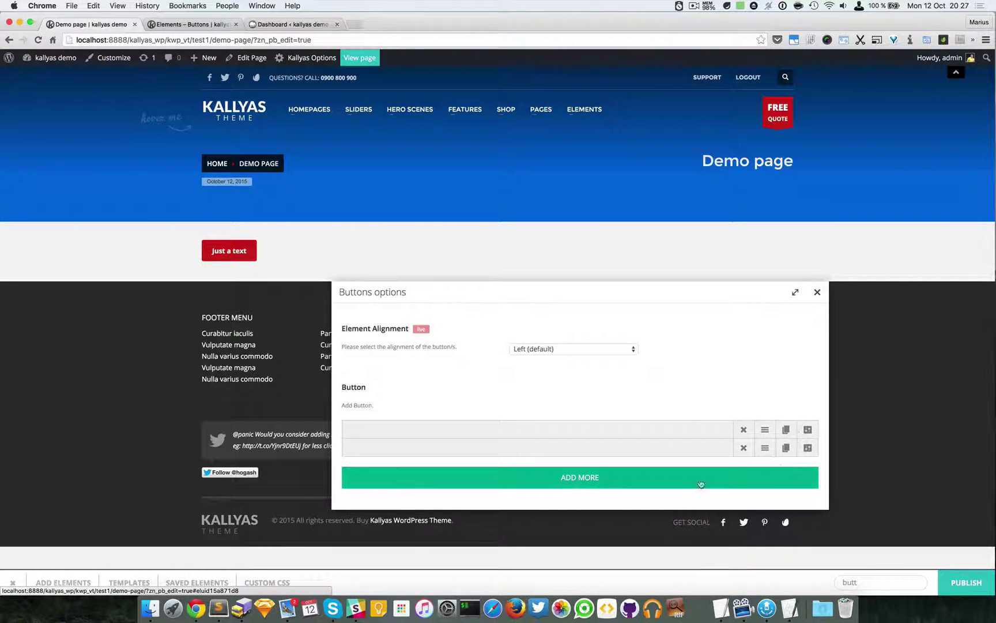
{"action": "left_click", "coordinate": [819, 295]}
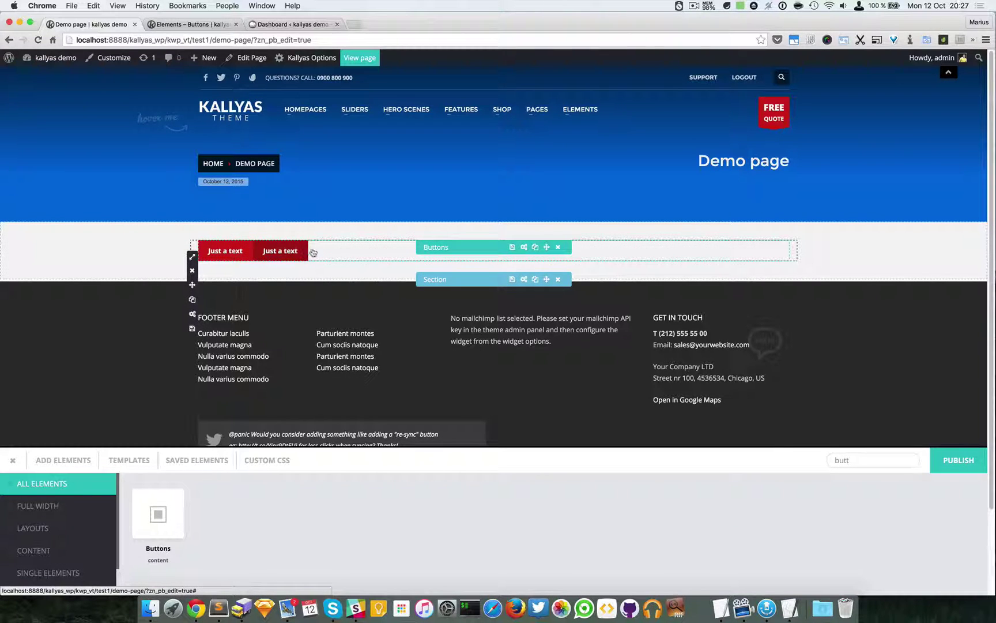
{"action": "left_click", "coordinate": [524, 247]}
{"action": "left_click_drag", "start_coordinate": [396, 210], "coordinate": [459, 236]}
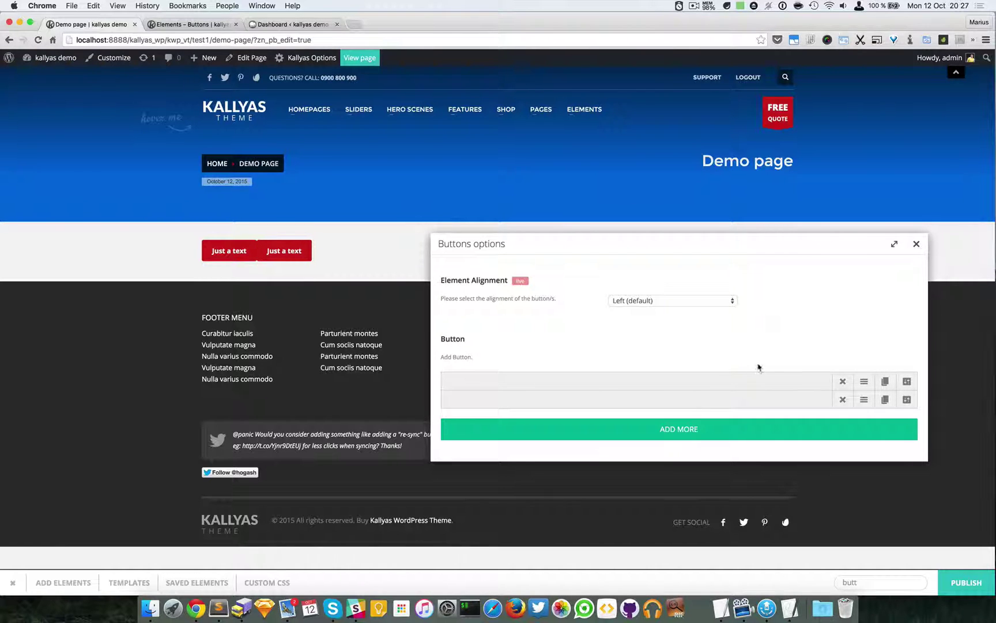
- Open the first button's own settings and bring its Style option into view
{"action": "left_click", "coordinate": [907, 381]}
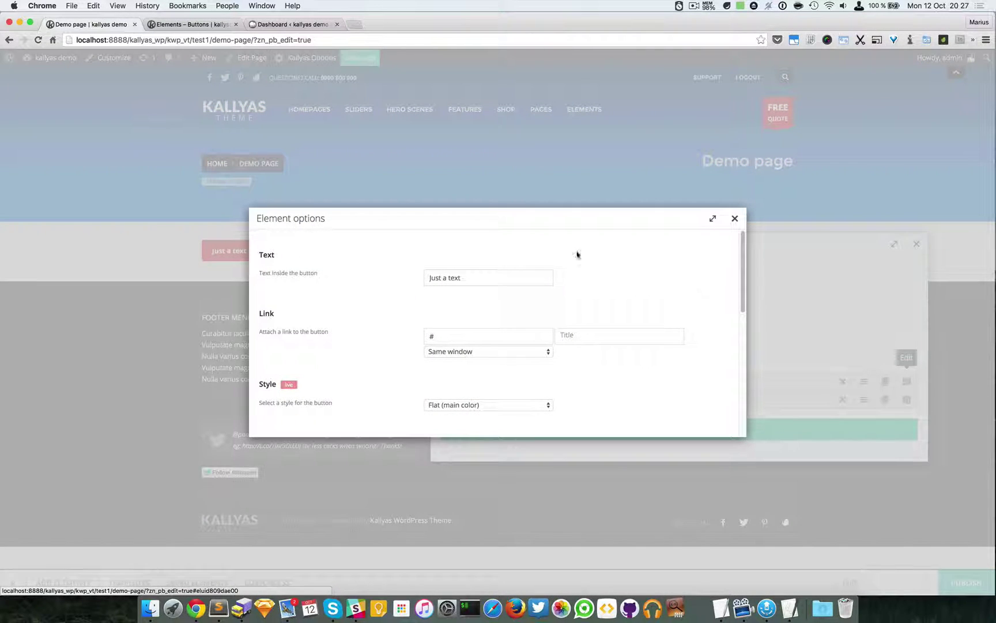
{"action": "left_click_drag", "start_coordinate": [559, 233], "coordinate": [686, 178]}
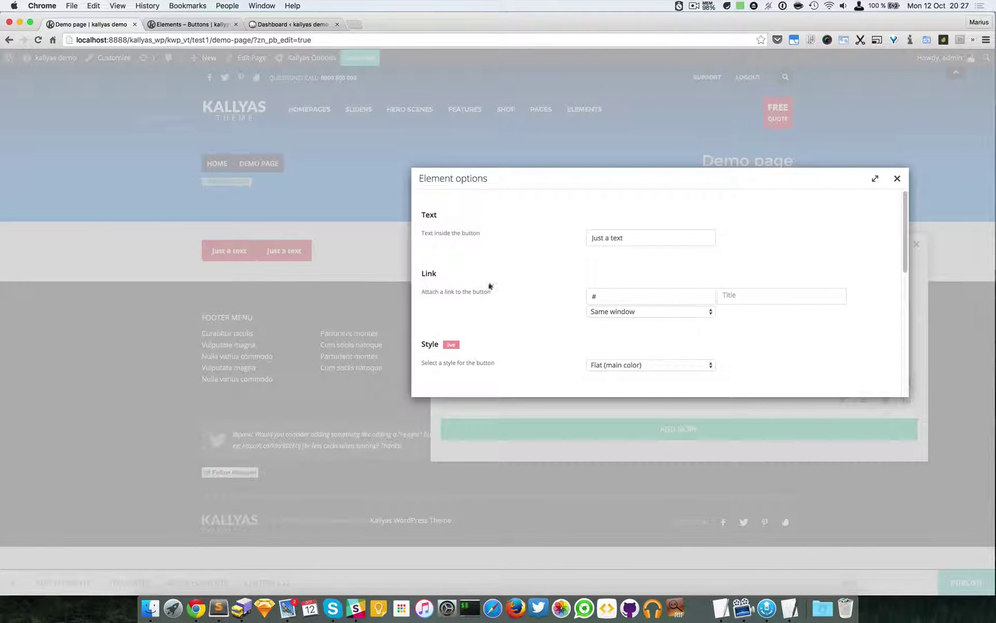
{"action": "scroll", "coordinate": [505, 318], "scroll_direction": "down", "scroll_amount": 2}
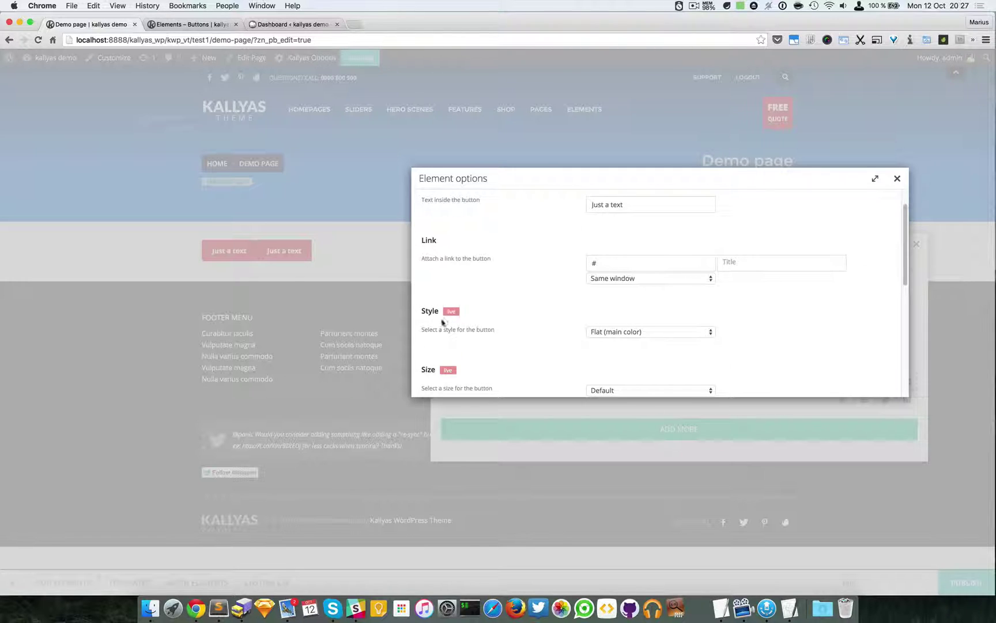
{"action": "left_click_drag", "start_coordinate": [538, 182], "coordinate": [569, 194]}
{"action": "scroll", "coordinate": [710, 321], "scroll_direction": "down", "scroll_amount": 1}
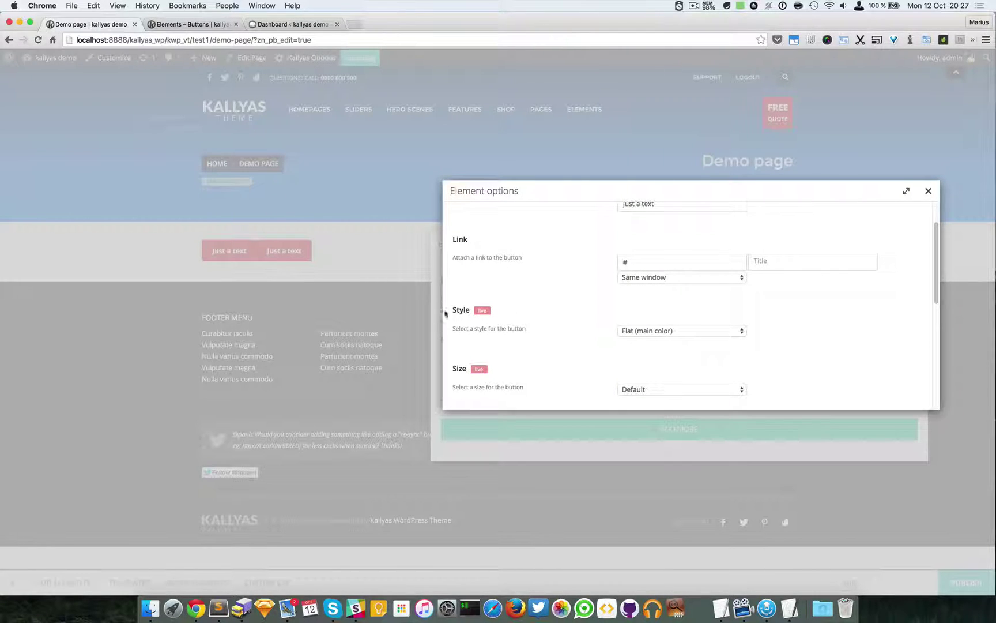
- Try the Flat (white), Flat (black) and Lined (light) styles, then settle on Lined (custom)
{"action": "left_click", "coordinate": [669, 332]}
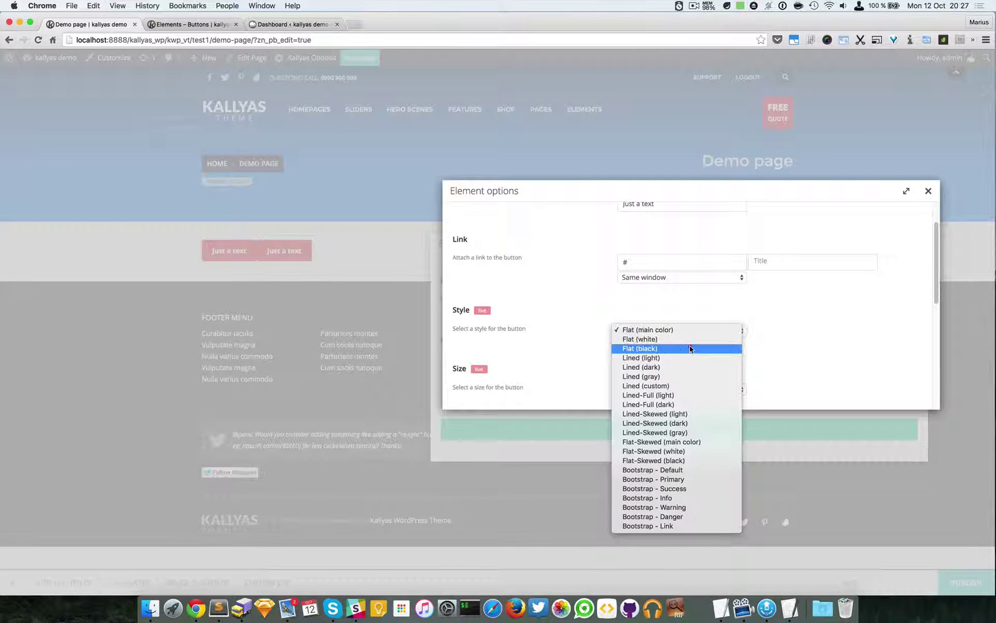
{"action": "left_click", "coordinate": [690, 339]}
{"action": "left_click", "coordinate": [688, 330]}
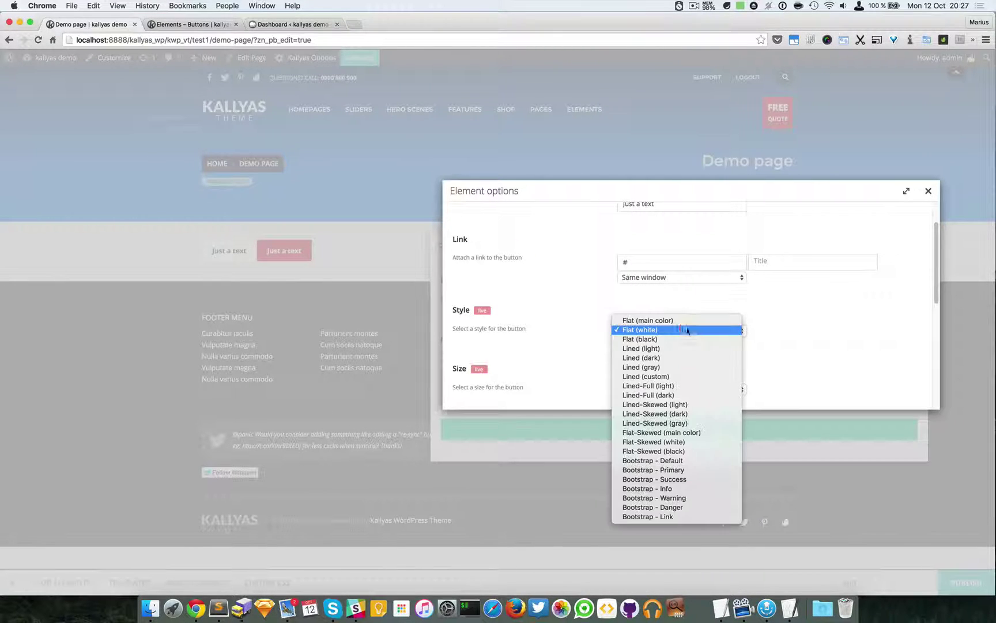
{"action": "left_click", "coordinate": [690, 340]}
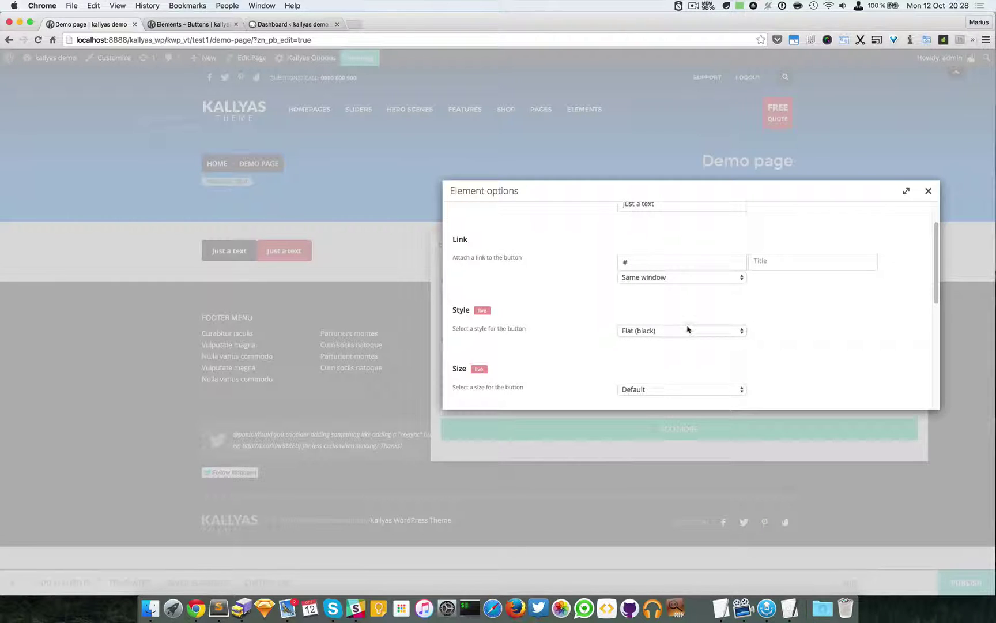
{"action": "left_click", "coordinate": [688, 330]}
{"action": "left_click", "coordinate": [690, 339]}
{"action": "left_click", "coordinate": [691, 333]}
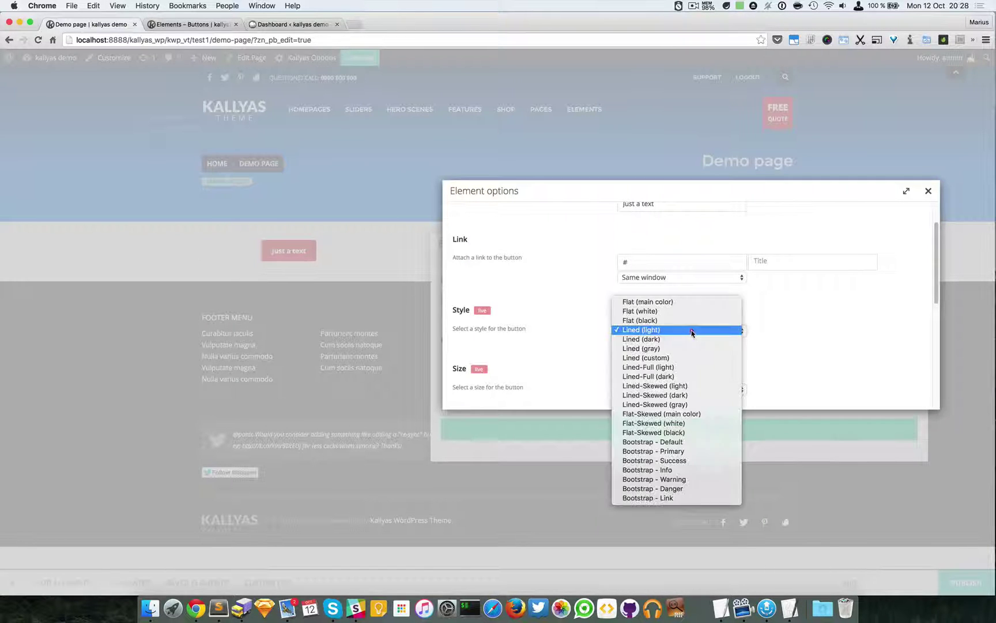
{"action": "left_click", "coordinate": [685, 359]}
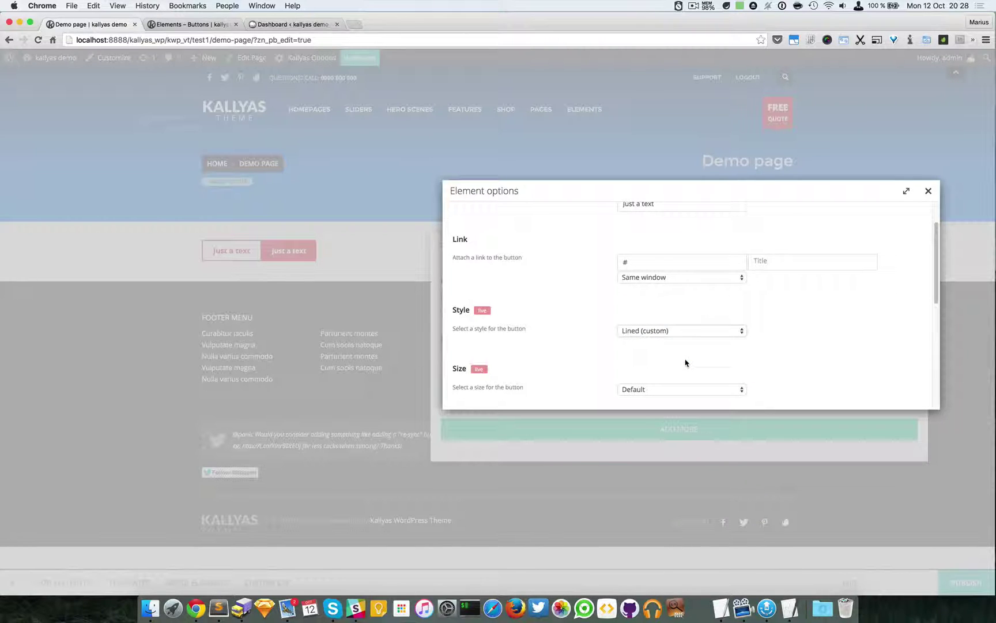
{"action": "scroll", "coordinate": [683, 346], "scroll_direction": "down", "scroll_amount": 3}
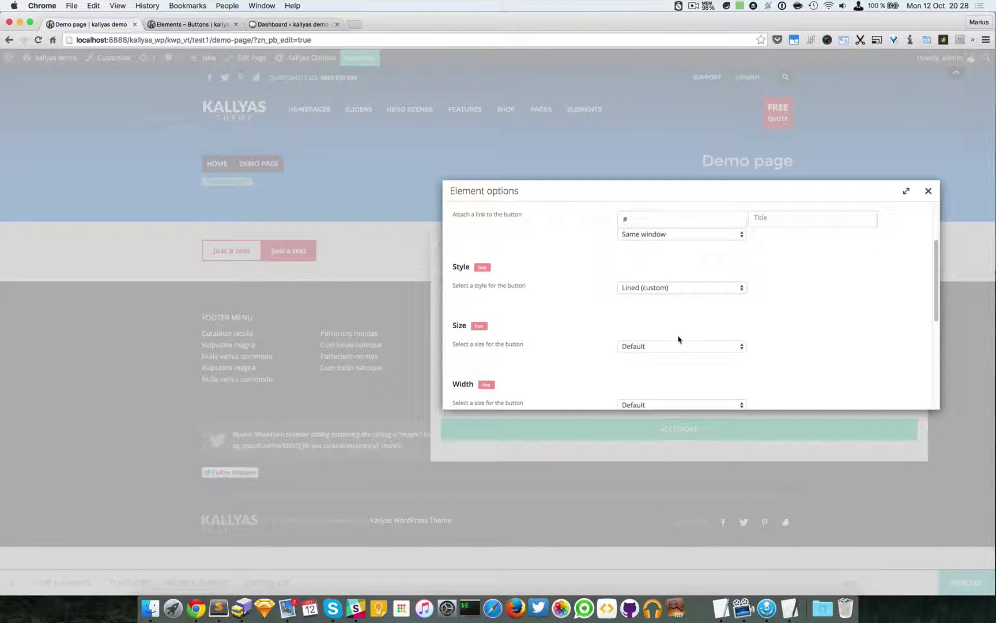
{"action": "left_click", "coordinate": [669, 346]}
- Make the first button Large and One-Third width (33%)
{"action": "left_click", "coordinate": [670, 354]}
{"action": "scroll", "coordinate": [671, 356], "scroll_direction": "down", "scroll_amount": 3}
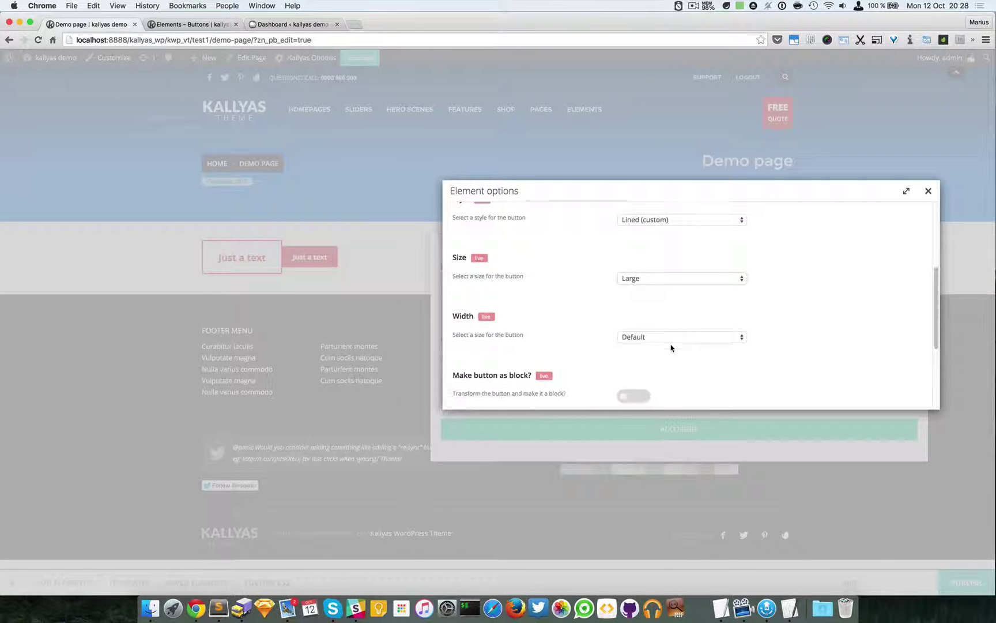
{"action": "left_click", "coordinate": [673, 339]}
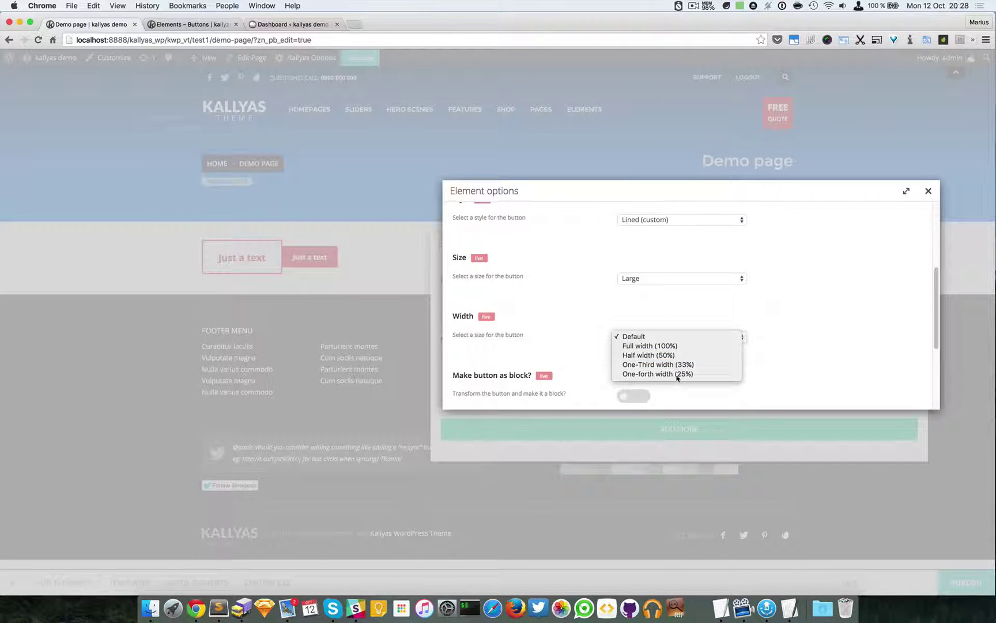
{"action": "left_click", "coordinate": [681, 364]}
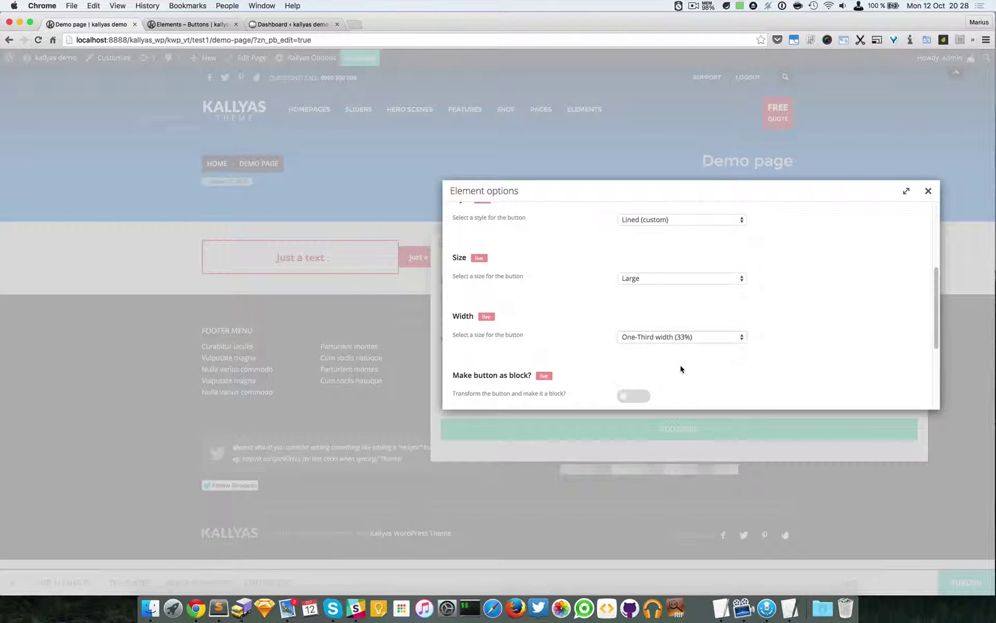
- Bring the first button's Margins field into view and select it
{"action": "scroll", "coordinate": [597, 368], "scroll_direction": "down", "scroll_amount": 2}
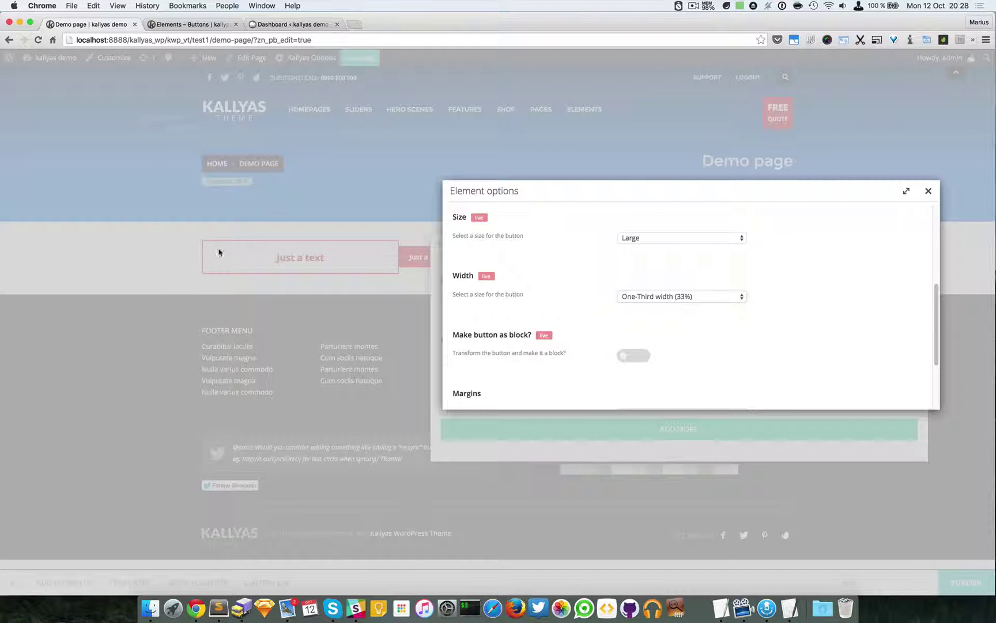
{"action": "scroll", "coordinate": [719, 356], "scroll_direction": "down", "scroll_amount": 2}
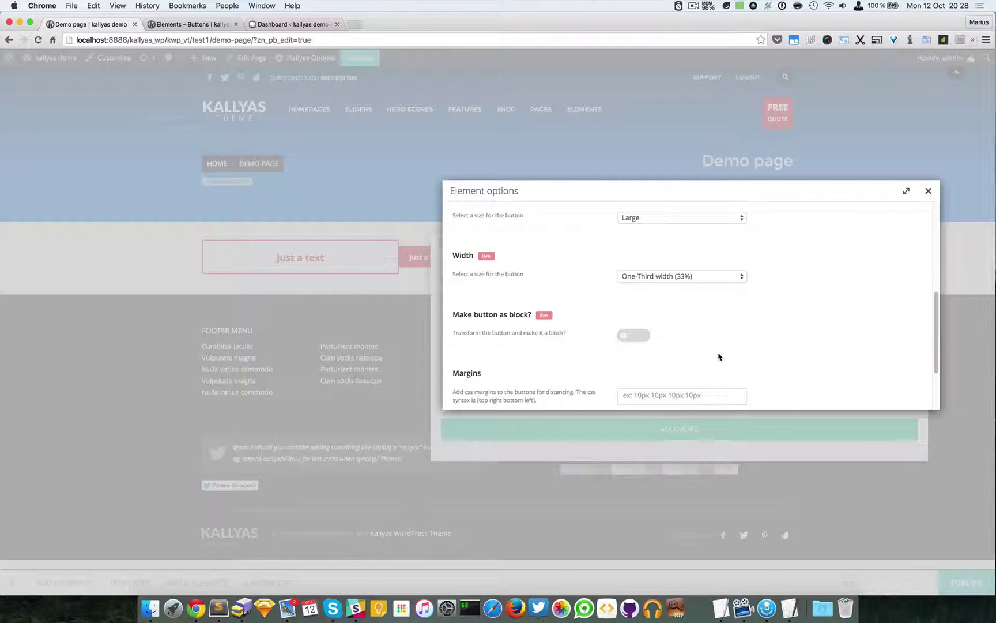
{"action": "scroll", "coordinate": [719, 356], "scroll_direction": "down", "scroll_amount": 2}
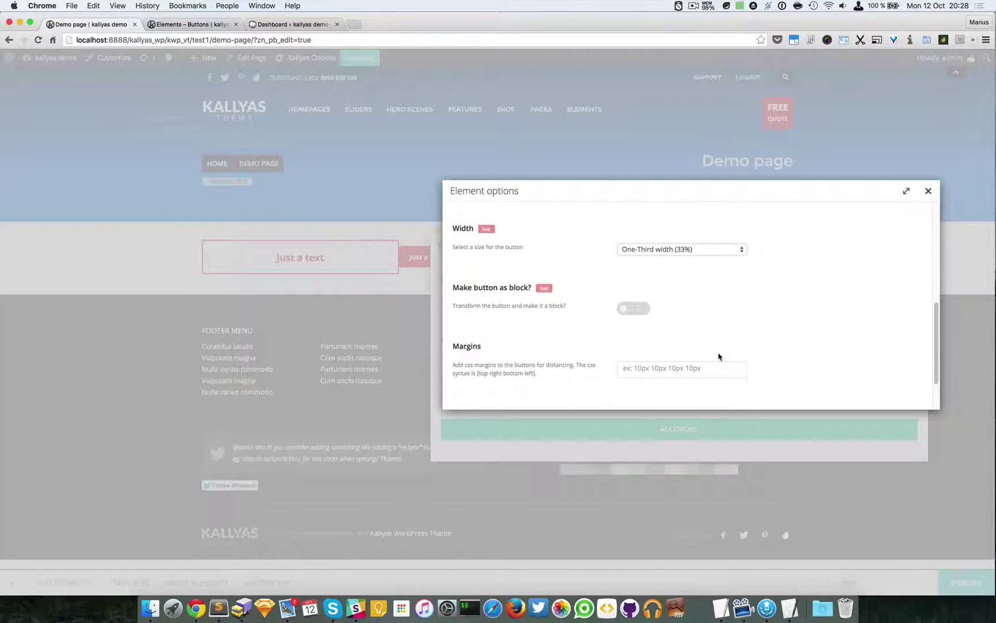
{"action": "left_click", "coordinate": [656, 348]}
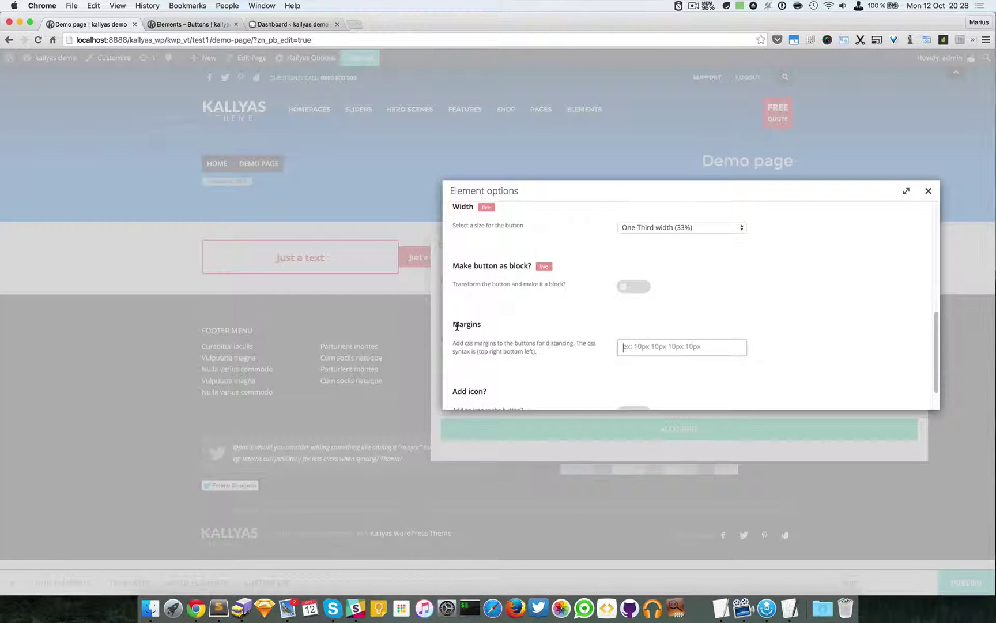
{"action": "left_click_drag", "start_coordinate": [515, 194], "coordinate": [530, 218]}
{"action": "scroll", "coordinate": [571, 363], "scroll_direction": "down", "scroll_amount": 1}
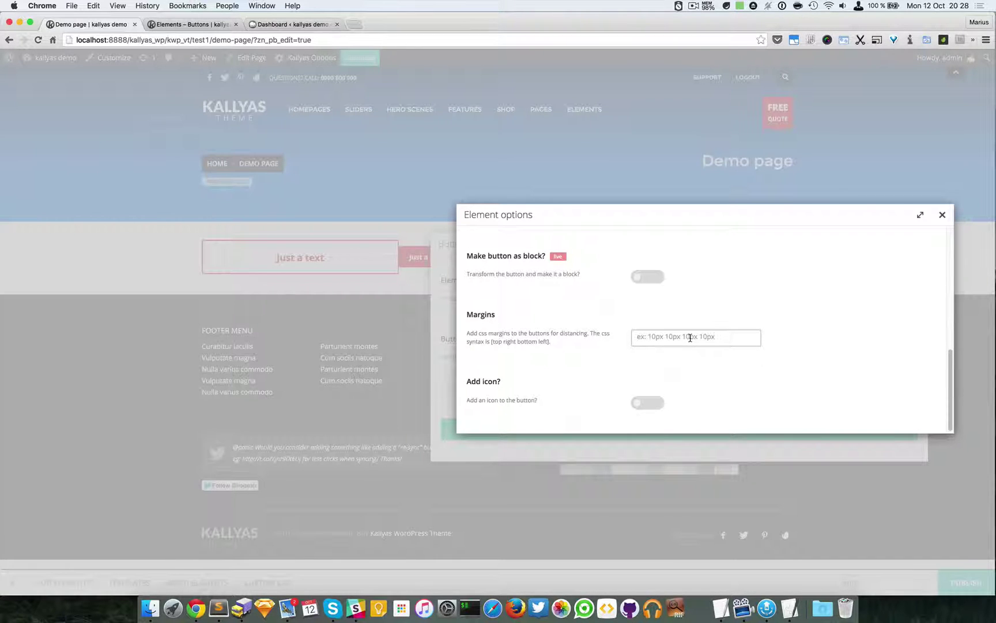
- Start entering margins of 0 10px 0 0 in the first button's Margins field
{"action": "left_click", "coordinate": [398, 269]}
{"action": "left_click", "coordinate": [495, 342]}
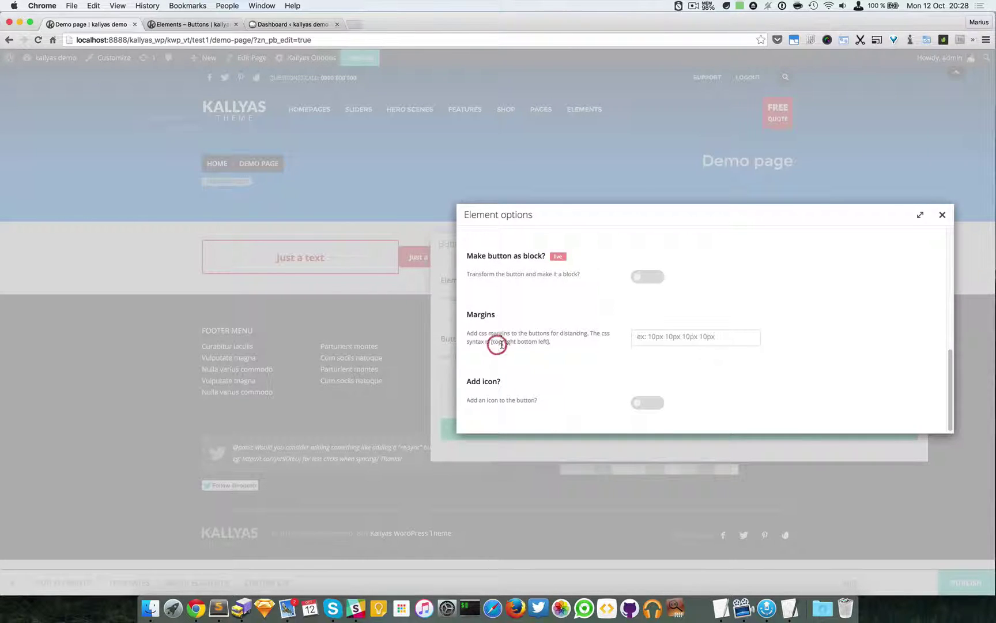
{"action": "left_click", "coordinate": [536, 343]}
{"action": "left_click", "coordinate": [650, 336]}
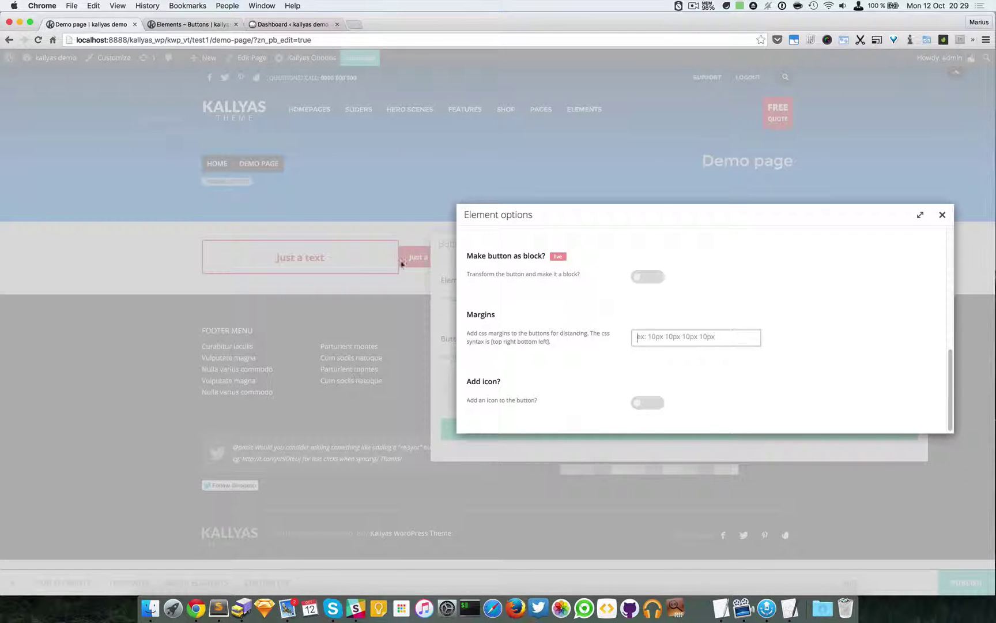
{"action": "left_click", "coordinate": [649, 337]}
{"action": "type", "text": "0 10px 0 0"}
- Turn on Add icon? for the first button, keeping the icon position at Before text
{"action": "scroll", "coordinate": [635, 398], "scroll_direction": "down", "scroll_amount": 2}
{"action": "left_click", "coordinate": [656, 401]}
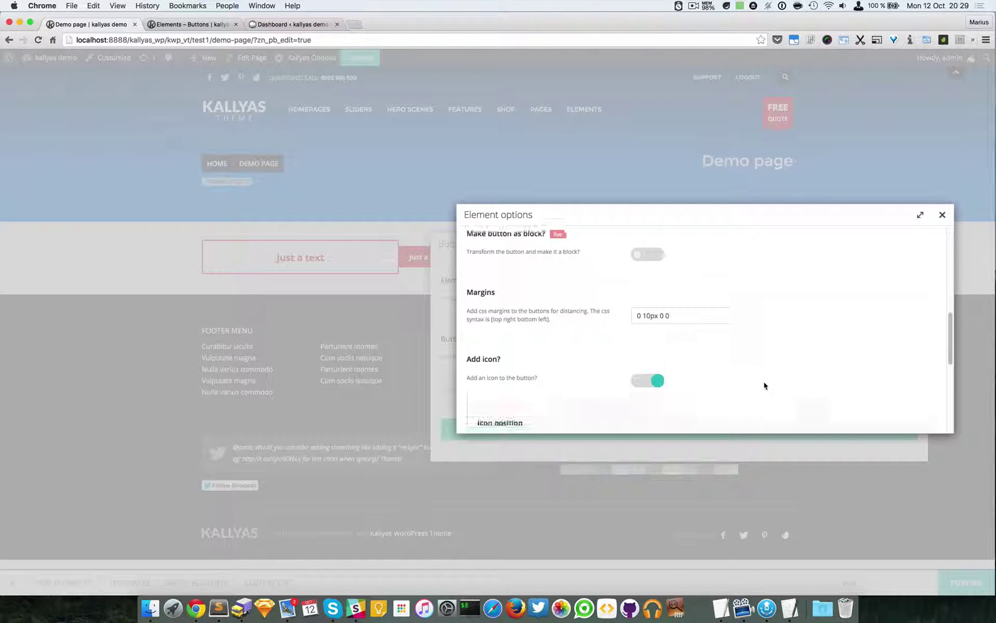
{"action": "scroll", "coordinate": [773, 380], "scroll_direction": "down", "scroll_amount": 5}
{"action": "left_click", "coordinate": [692, 322]}
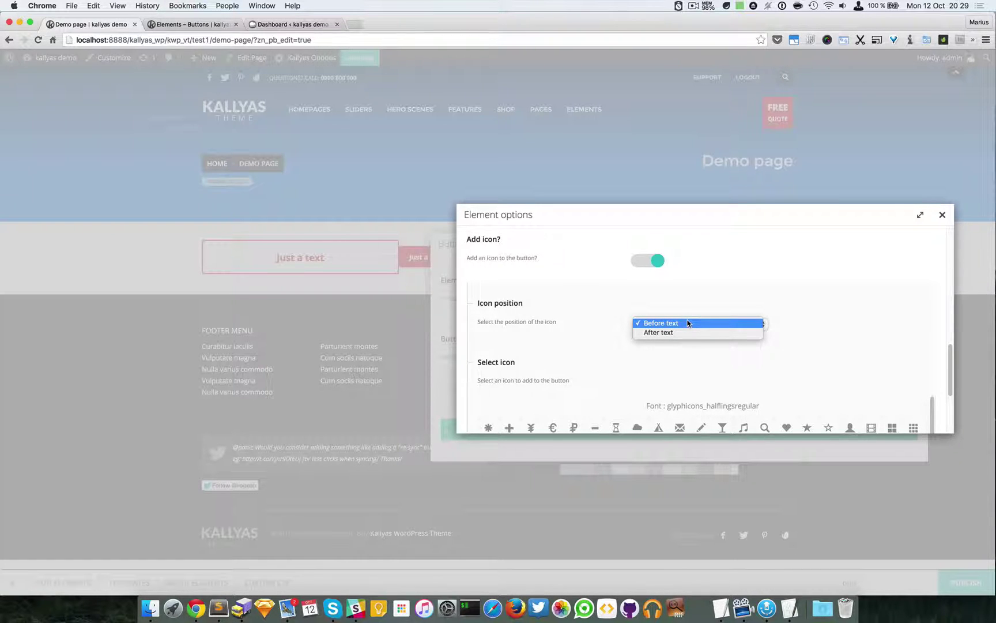
{"action": "left_click", "coordinate": [787, 356]}
- Browse the icon grid, then switch Add icon? off again so the button has no icon
{"action": "scroll", "coordinate": [796, 360], "scroll_direction": "down", "scroll_amount": 3}
{"action": "scroll", "coordinate": [800, 361], "scroll_direction": "down", "scroll_amount": 5}
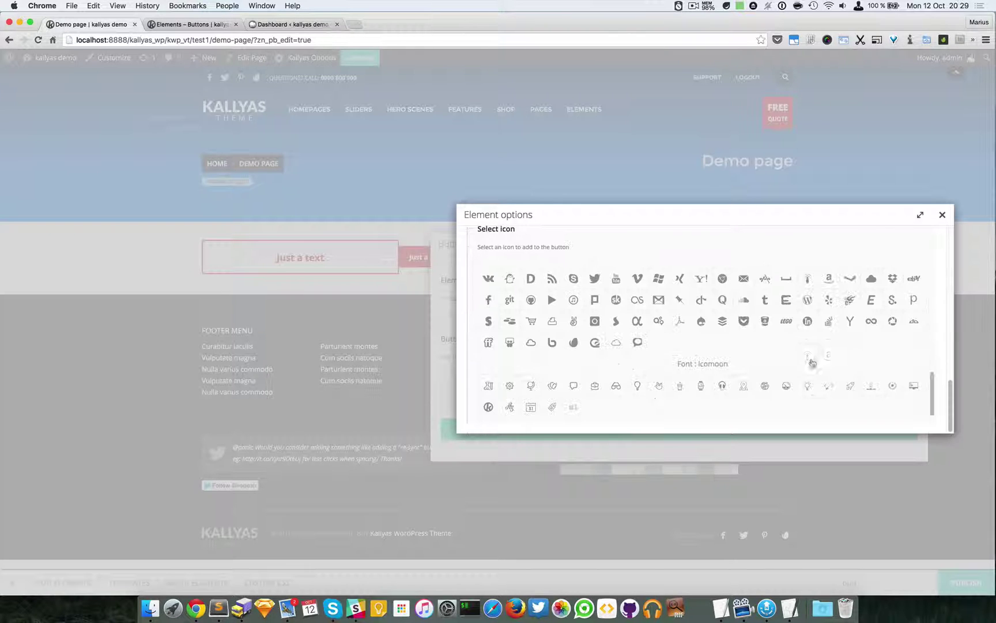
{"action": "scroll", "coordinate": [867, 400], "scroll_direction": "up", "scroll_amount": 15}
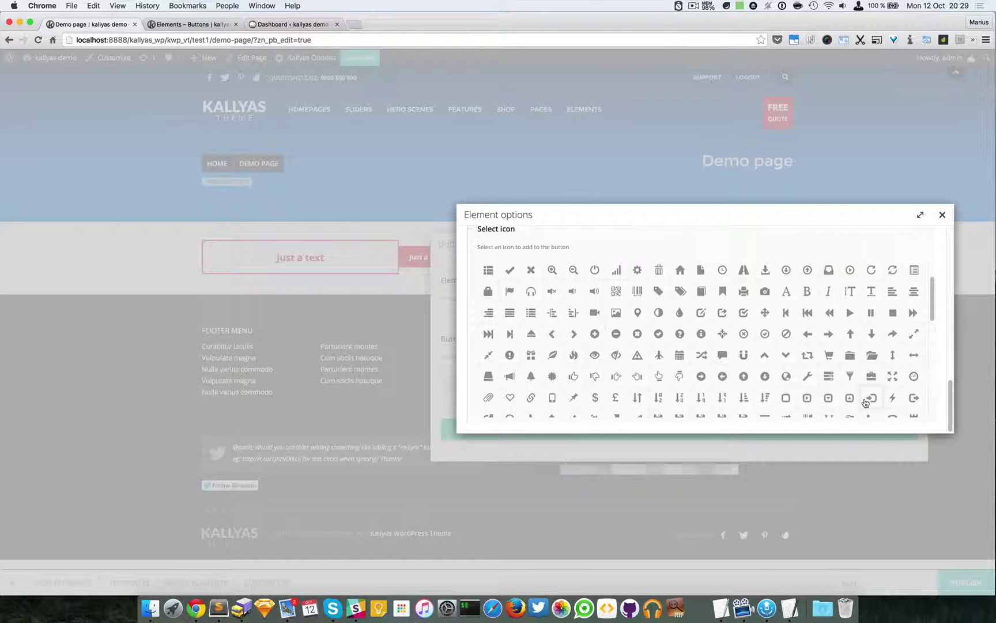
{"action": "scroll", "coordinate": [869, 383], "scroll_direction": "down", "scroll_amount": 6}
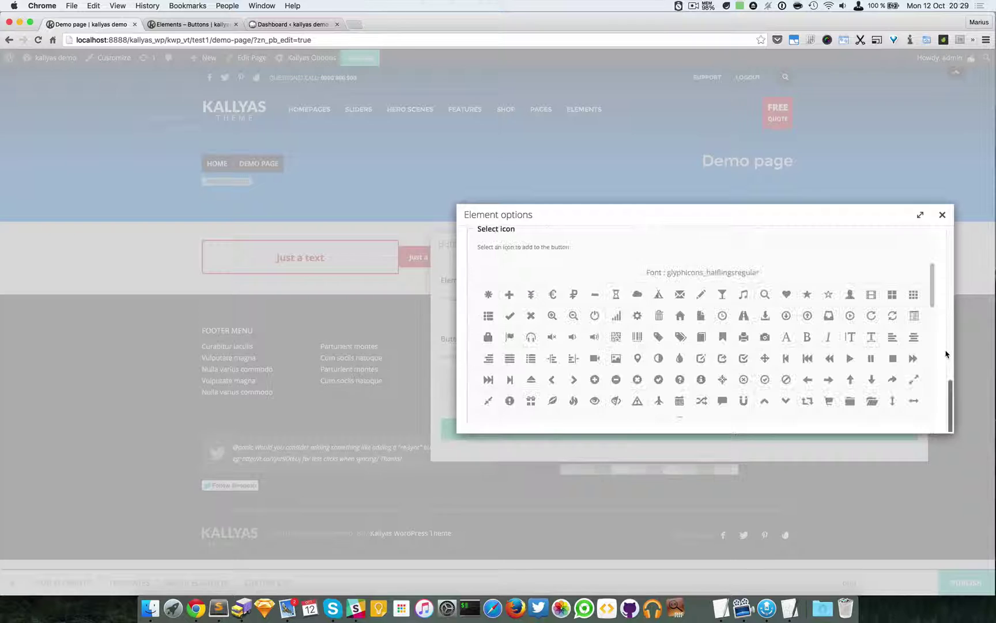
{"action": "left_click_drag", "start_coordinate": [936, 282], "coordinate": [934, 389]}
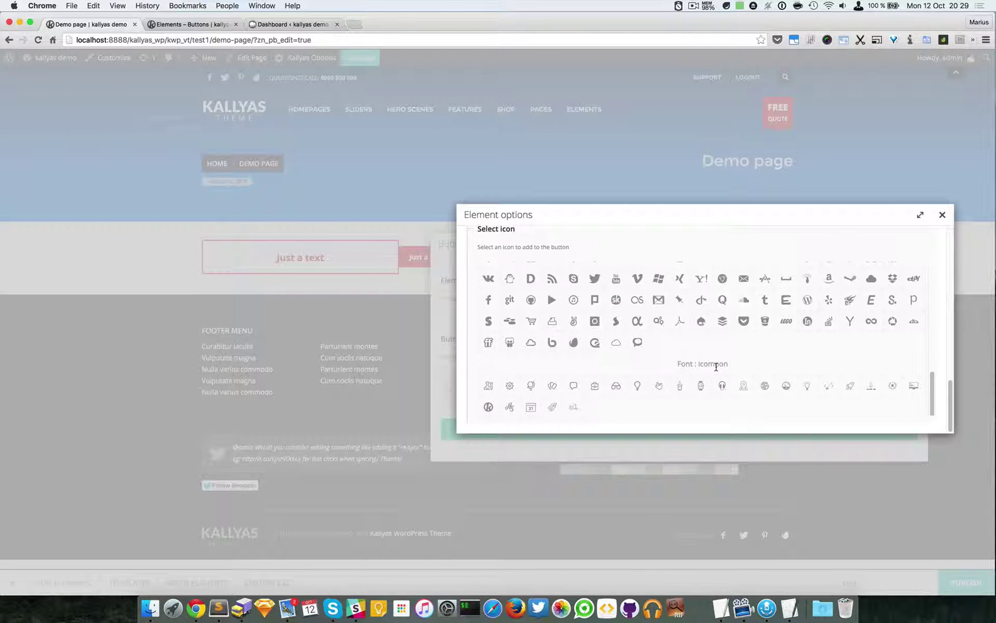
{"action": "scroll", "coordinate": [908, 340], "scroll_direction": "up", "scroll_amount": 10}
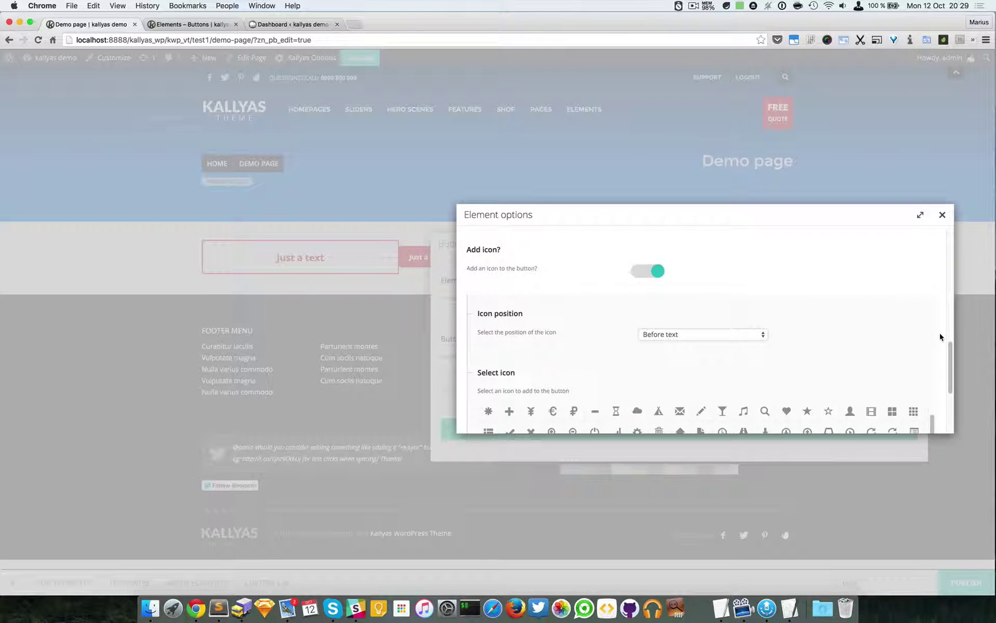
{"action": "scroll", "coordinate": [940, 338], "scroll_direction": "up", "scroll_amount": 5}
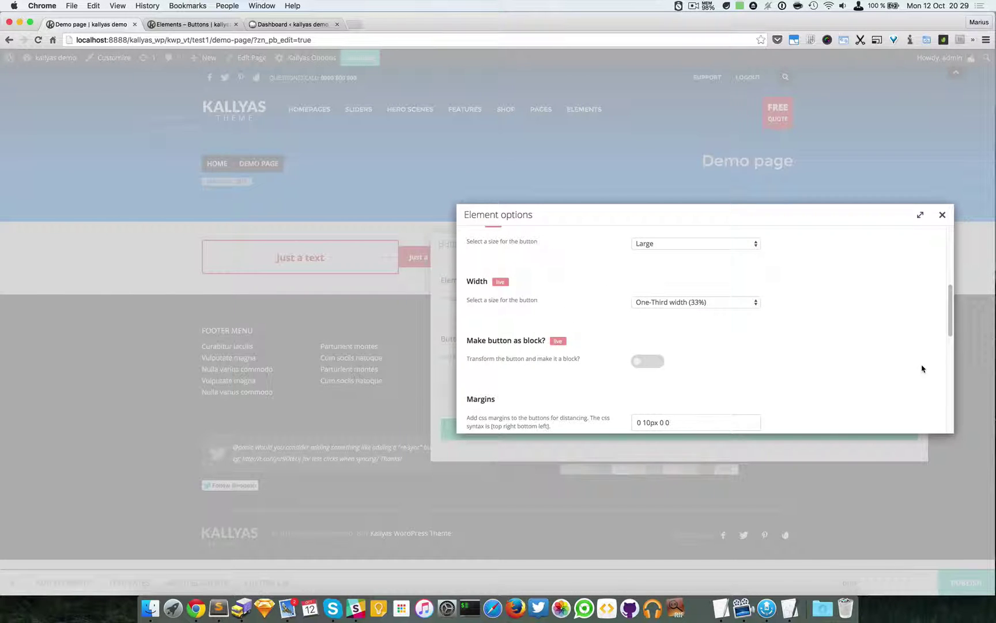
{"action": "scroll", "coordinate": [928, 362], "scroll_direction": "down", "scroll_amount": 10}
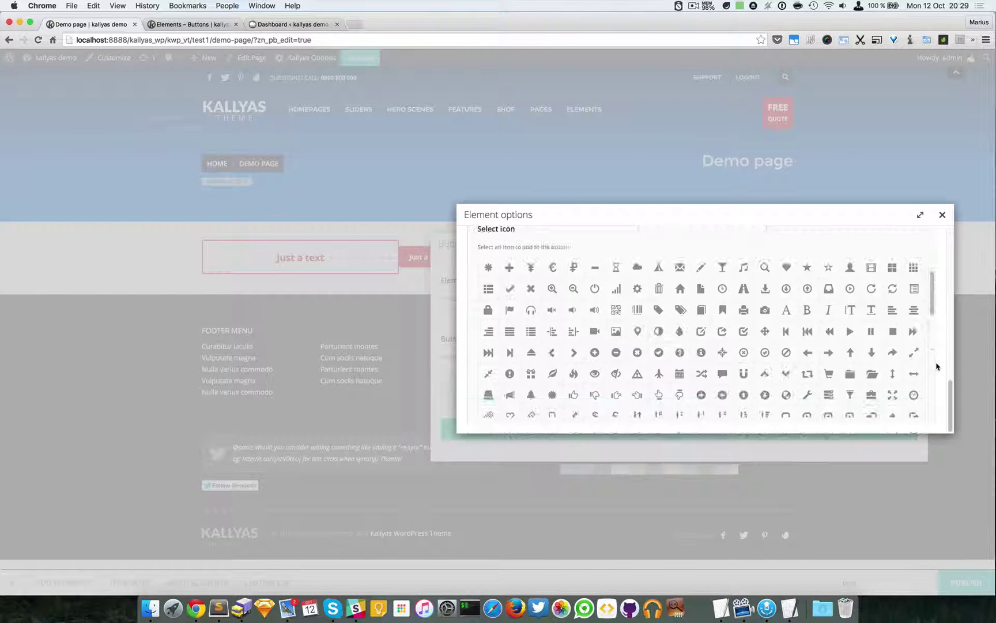
{"action": "scroll", "coordinate": [934, 365], "scroll_direction": "up", "scroll_amount": 7}
{"action": "scroll", "coordinate": [903, 370], "scroll_direction": "down", "scroll_amount": 5}
{"action": "scroll", "coordinate": [641, 301], "scroll_direction": "up", "scroll_amount": 3}
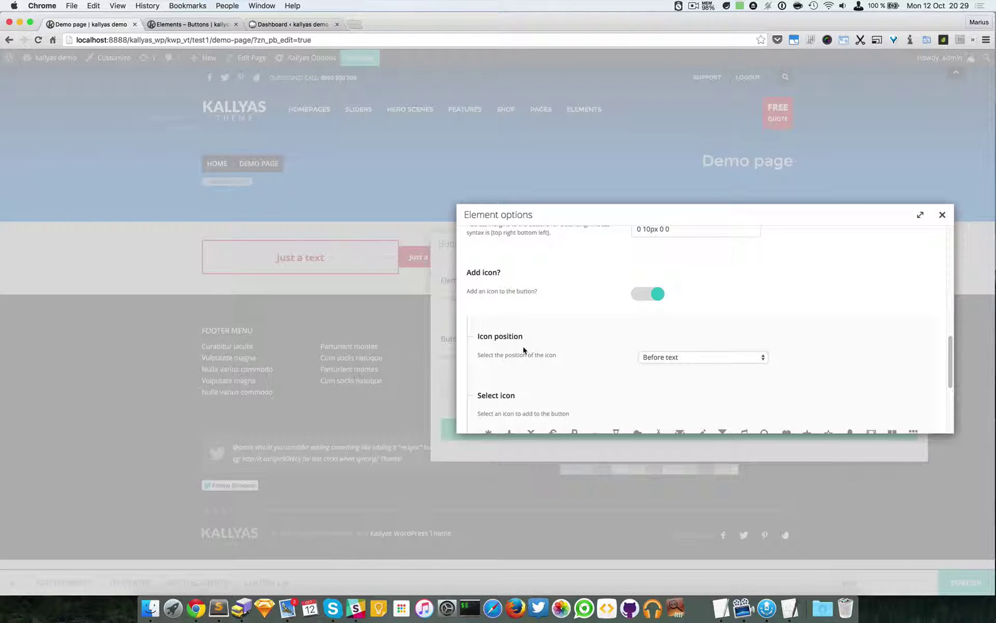
{"action": "left_click", "coordinate": [638, 295]}
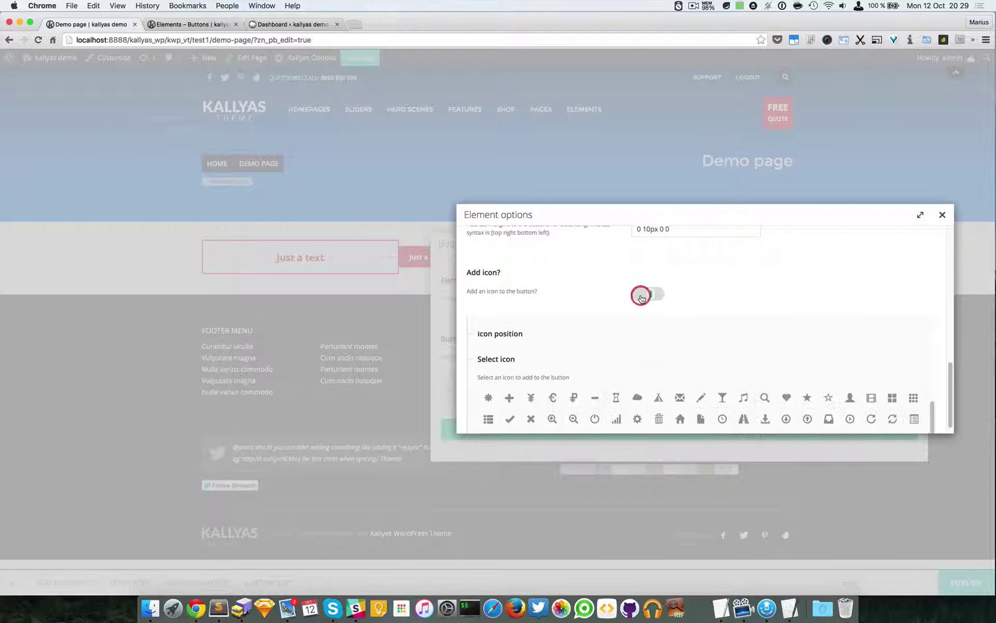
{"action": "scroll", "coordinate": [801, 421], "scroll_direction": "up", "scroll_amount": 10}
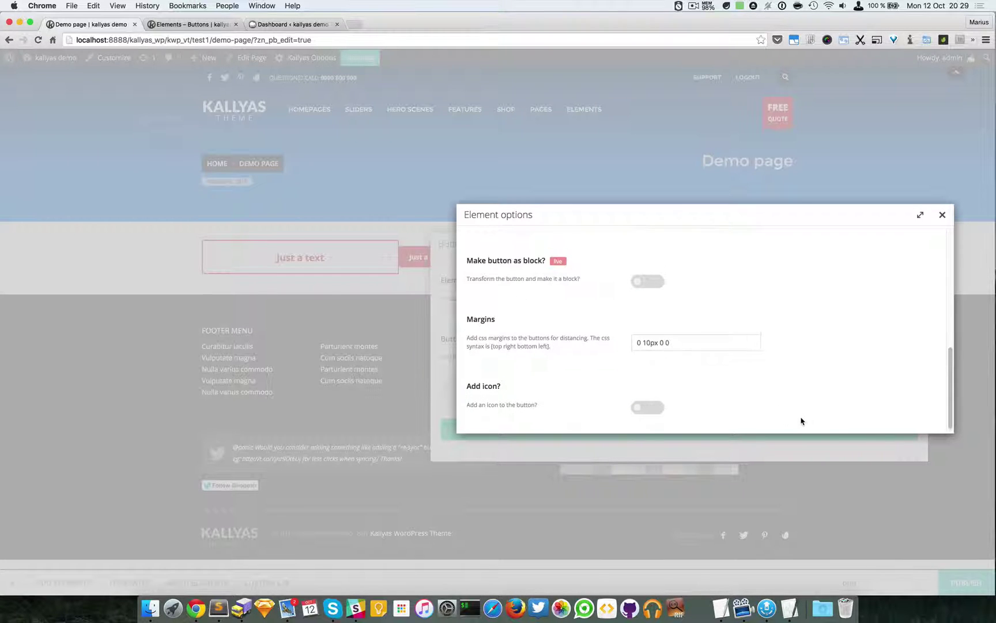
{"action": "scroll", "coordinate": [802, 421], "scroll_direction": "up", "scroll_amount": 3}
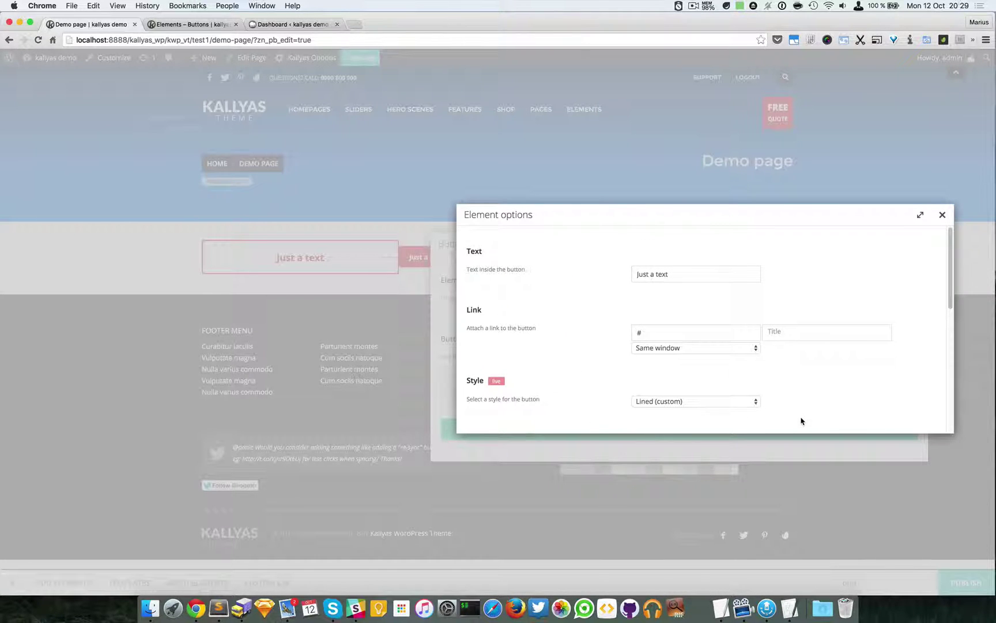
- Reopen the Buttons element and the first button's Element options, moving both dialogs aside
{"action": "left_click", "coordinate": [946, 215]}
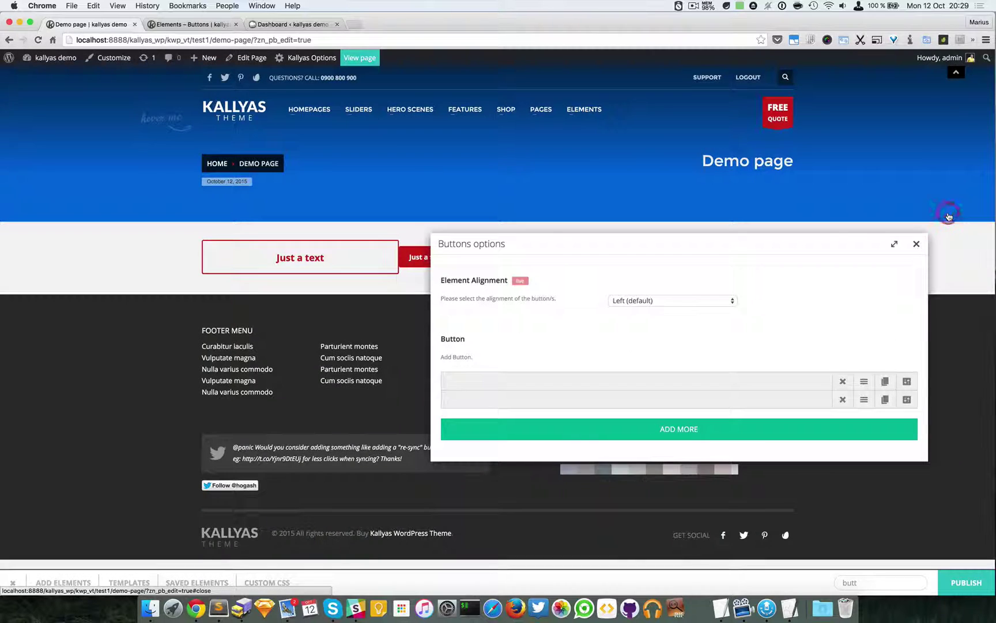
{"action": "left_click", "coordinate": [916, 243]}
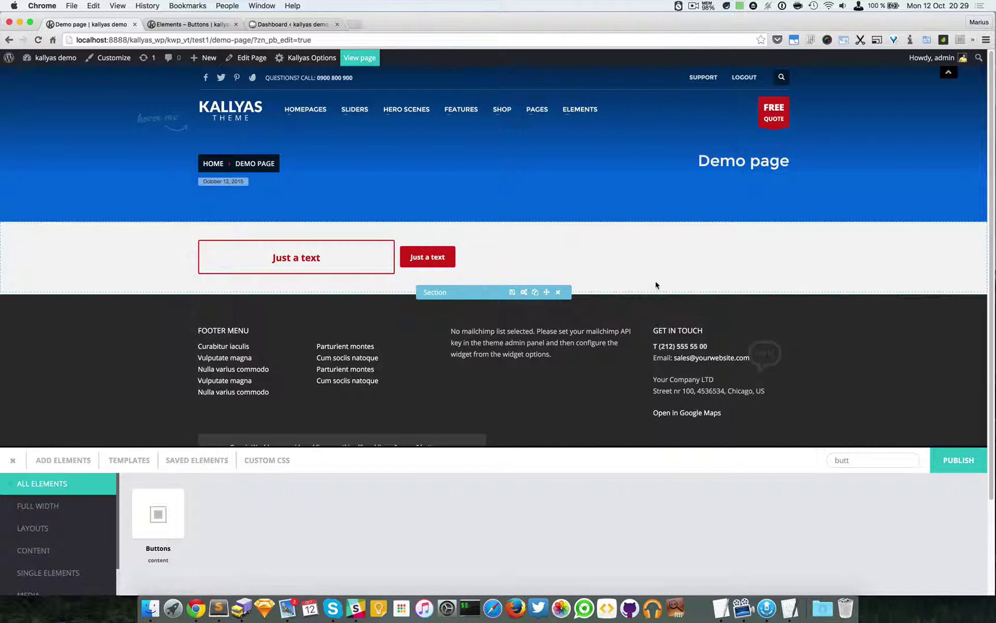
{"action": "left_click", "coordinate": [527, 247]}
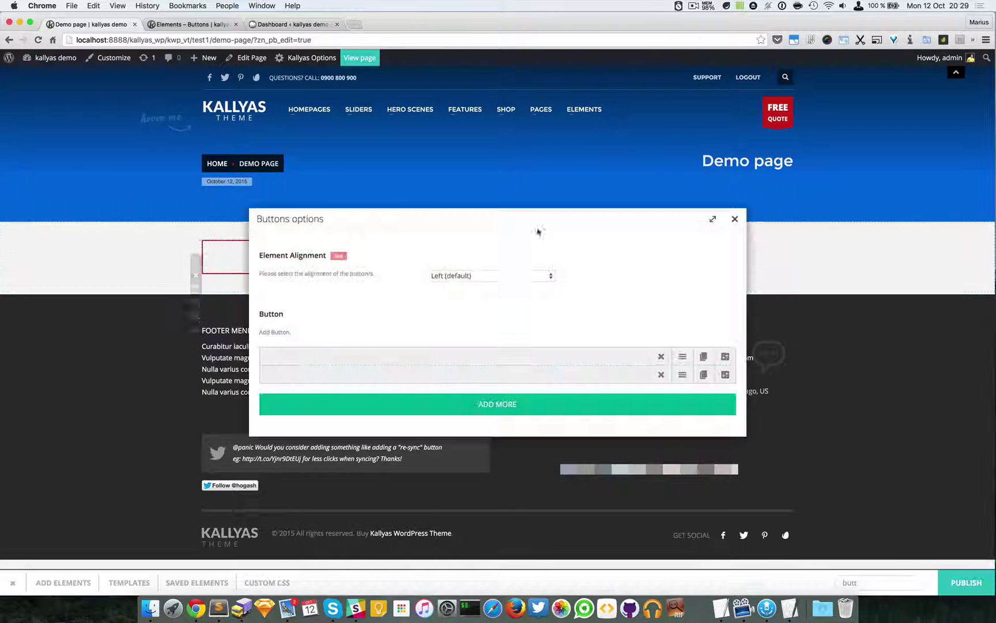
{"action": "left_click_drag", "start_coordinate": [487, 225], "coordinate": [705, 184]}
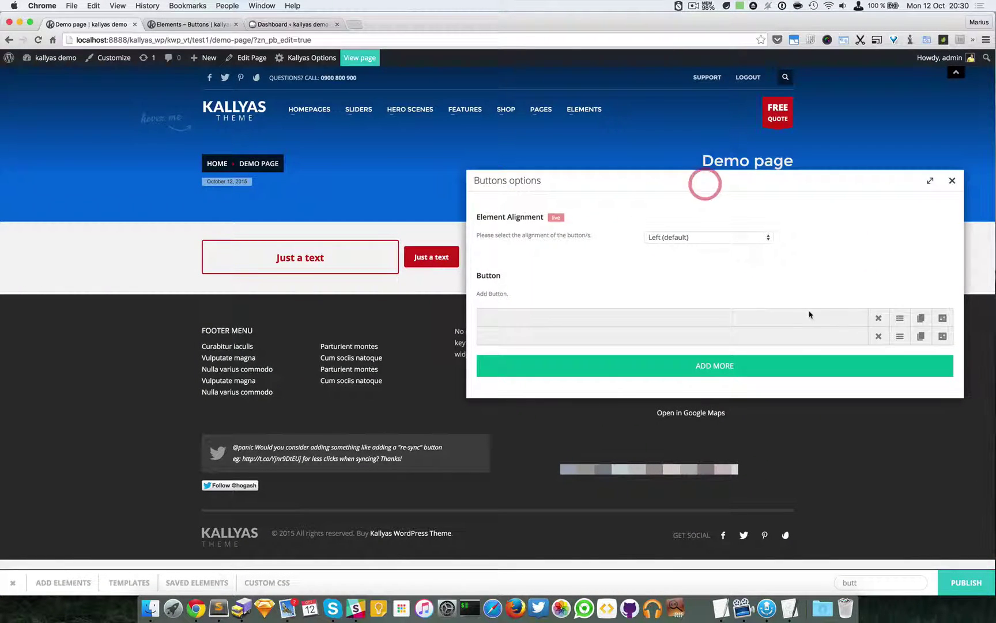
{"action": "left_click", "coordinate": [943, 317]}
{"action": "left_click_drag", "start_coordinate": [451, 219], "coordinate": [651, 280]}
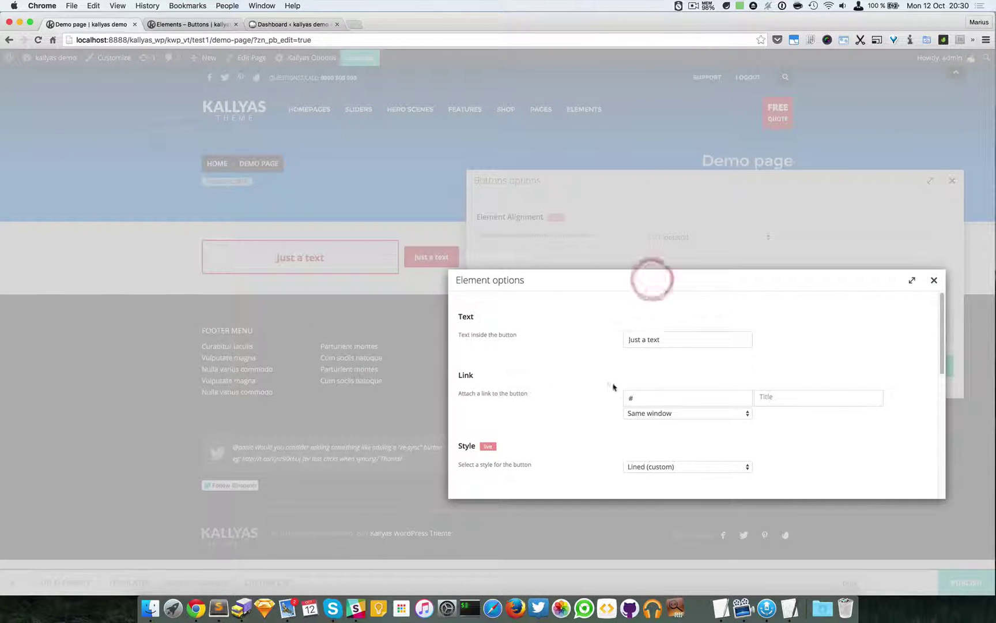
- Change the first button's link target from New window to Modal Image, keeping the # link
{"action": "left_click", "coordinate": [682, 343]}
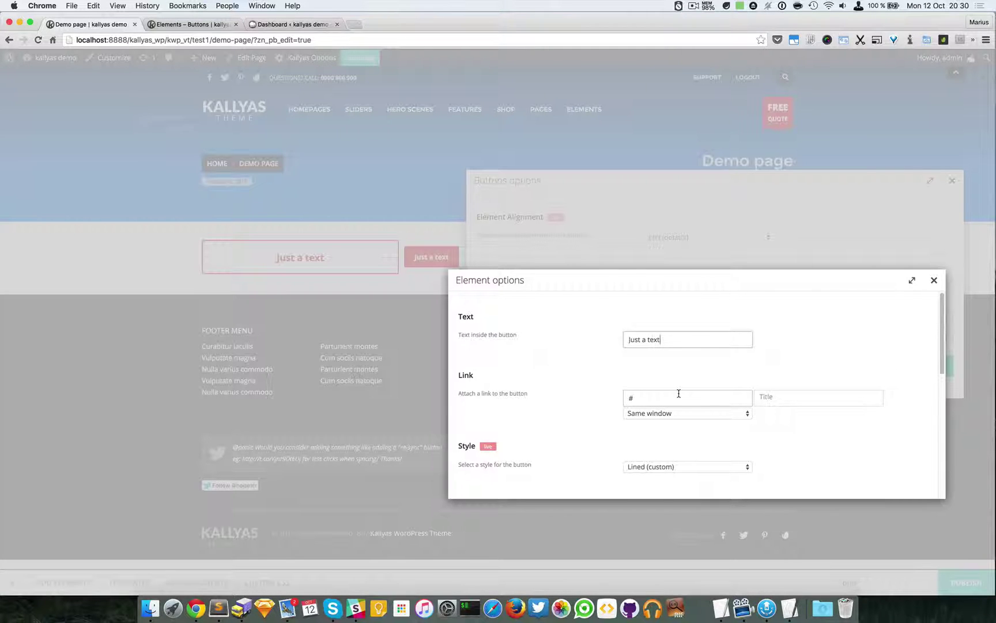
{"action": "left_click", "coordinate": [712, 414]}
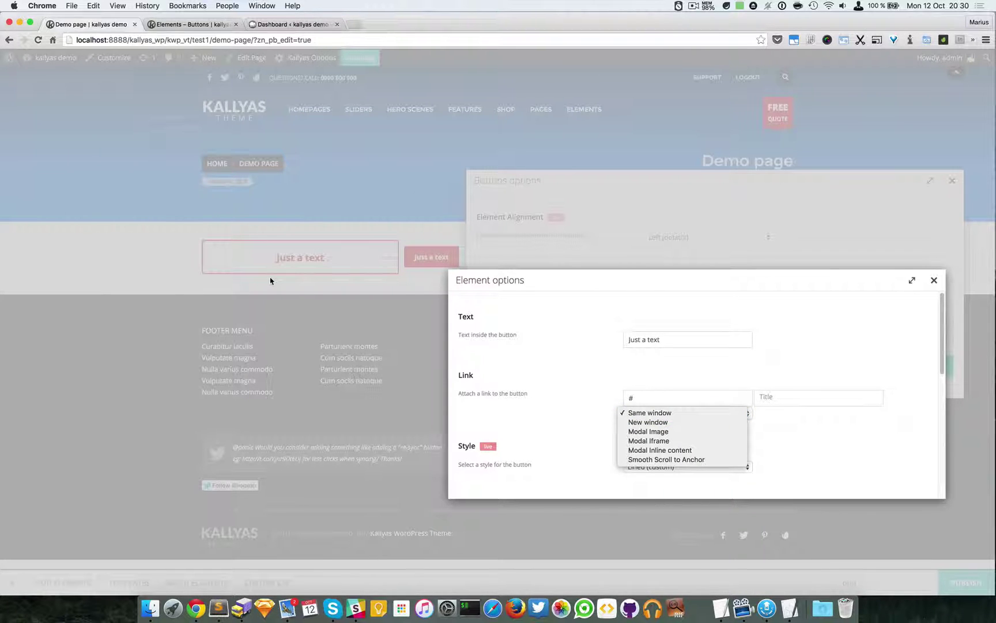
{"action": "left_click", "coordinate": [643, 427]}
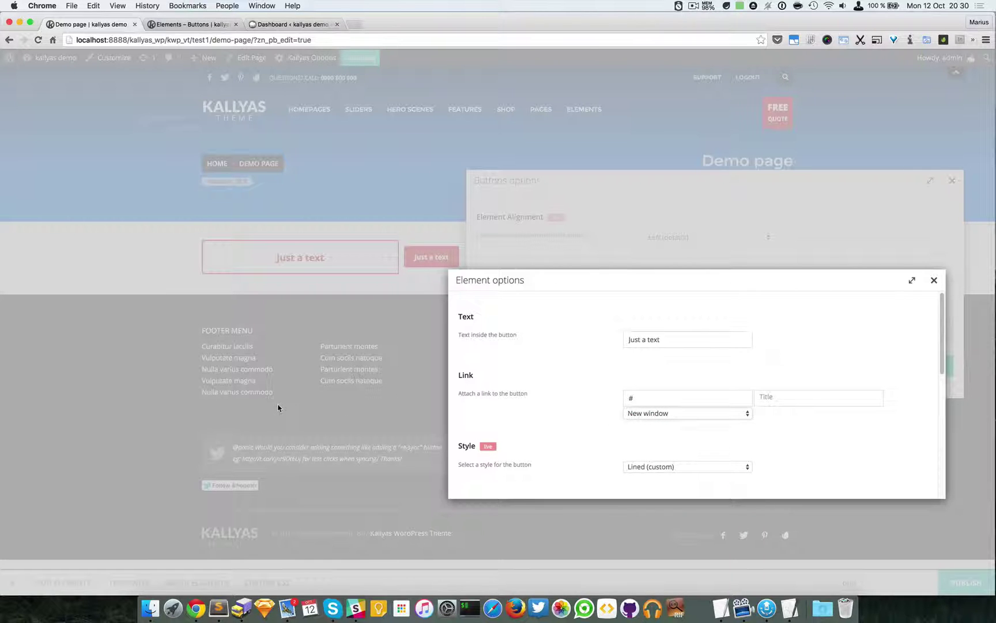
{"action": "left_click", "coordinate": [679, 412]}
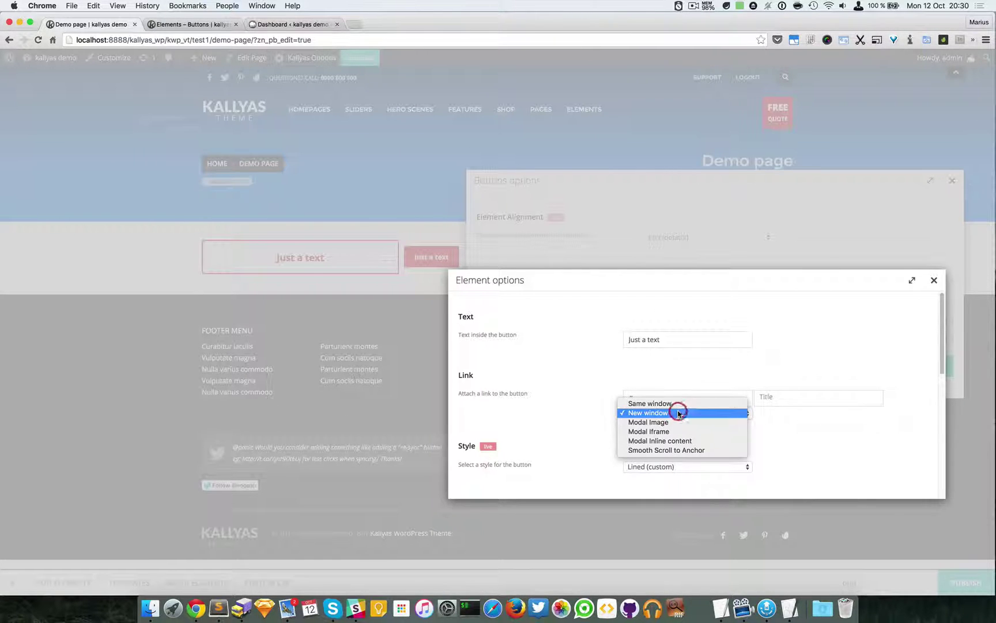
{"action": "left_click", "coordinate": [638, 425]}
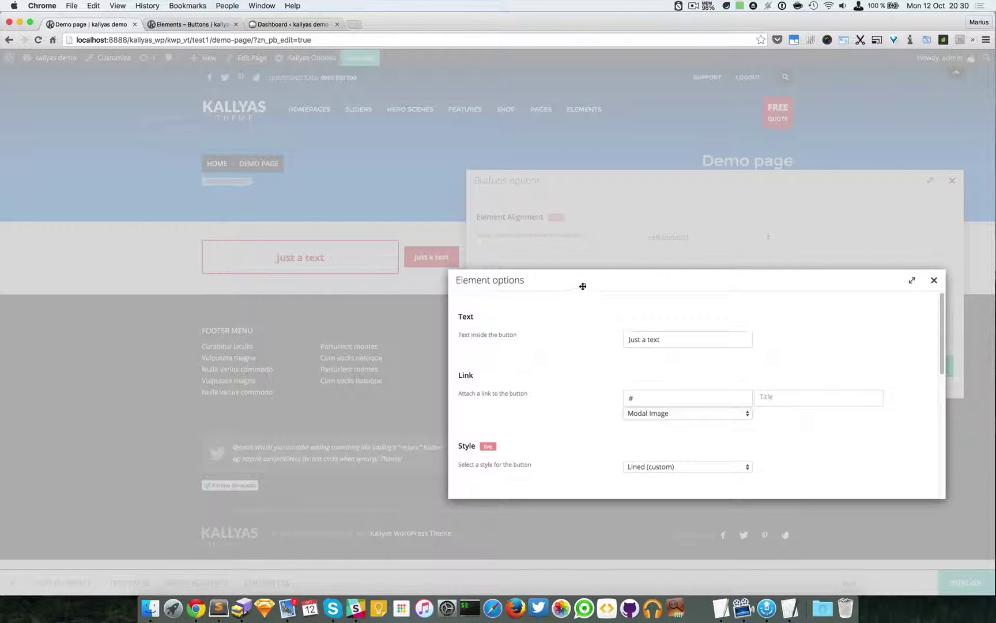
{"action": "left_click_drag", "start_coordinate": [583, 288], "coordinate": [577, 254]}
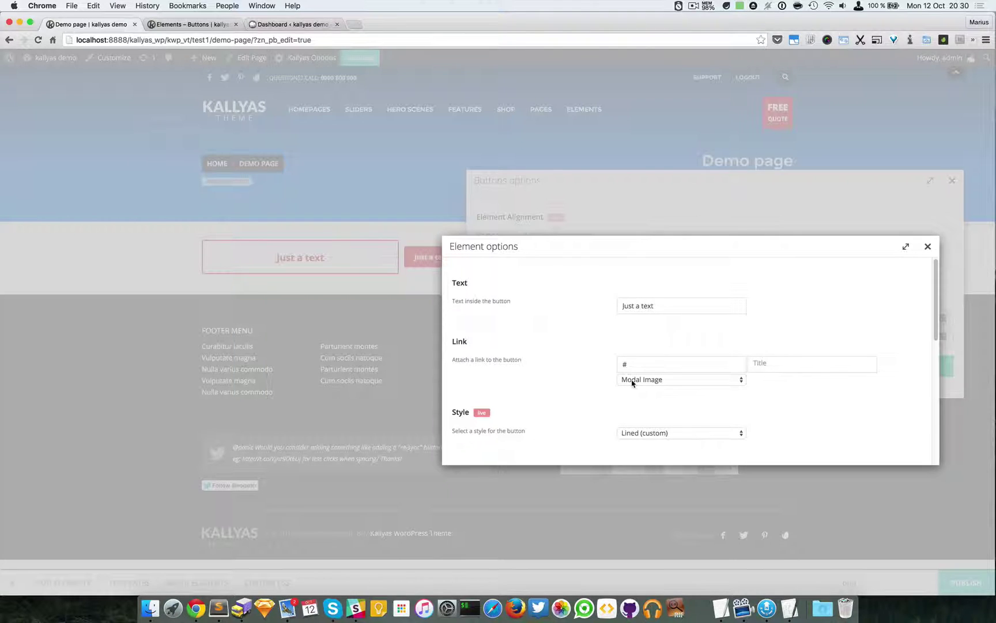
{"action": "double_click", "coordinate": [649, 365]}
- Try Modal Iframe as the link target and select the # link value
{"action": "left_click", "coordinate": [720, 379]}
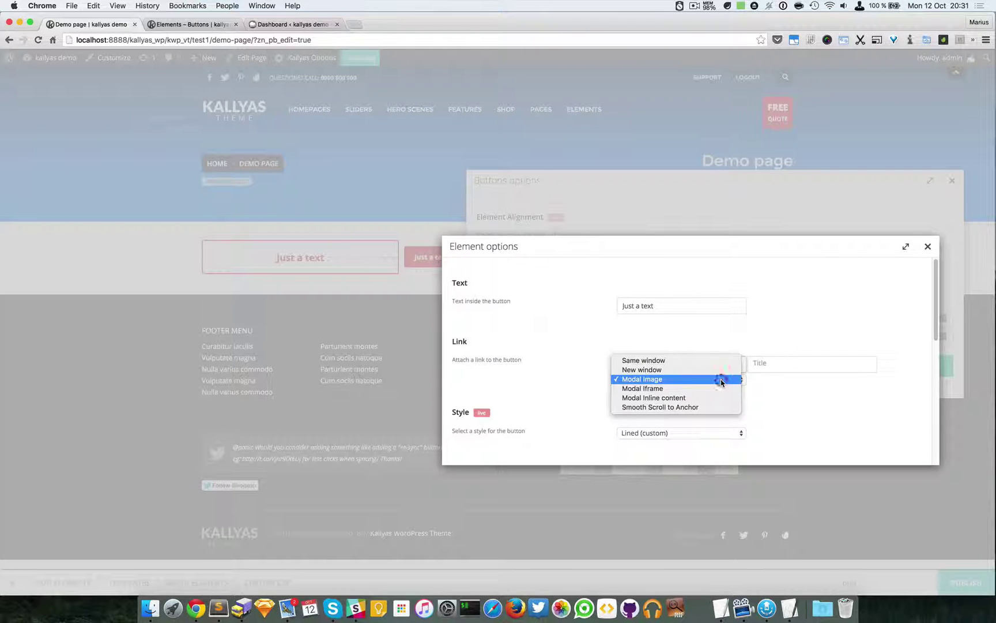
{"action": "left_click", "coordinate": [691, 389]}
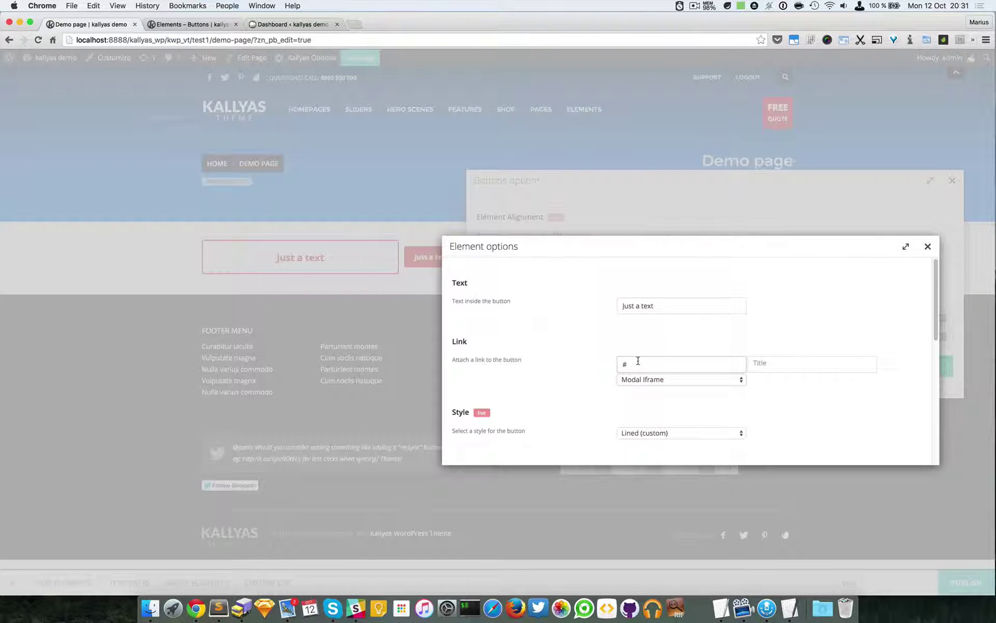
{"action": "left_click", "coordinate": [671, 382]}
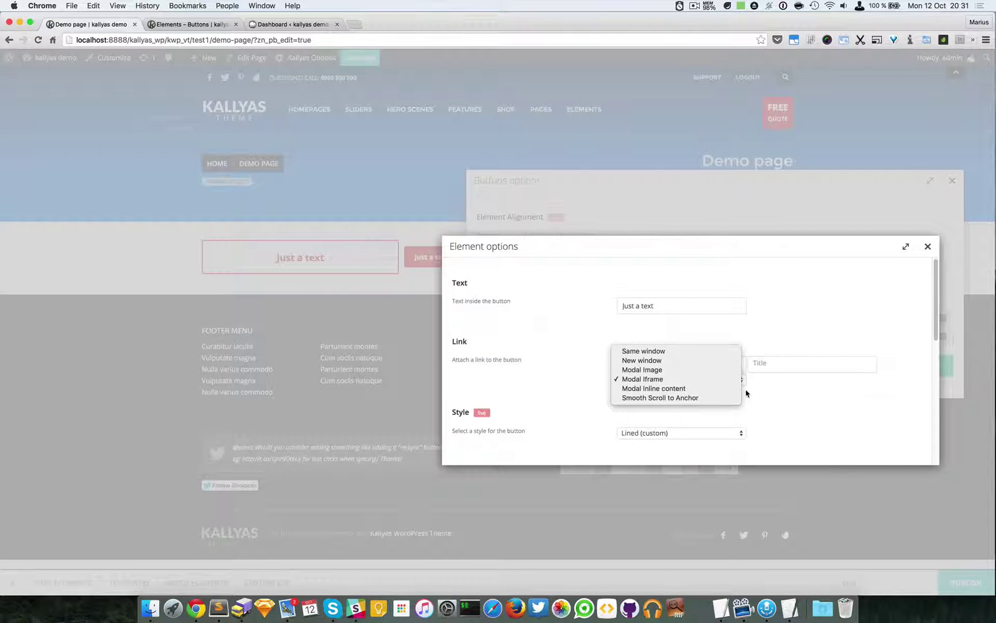
{"action": "left_click", "coordinate": [773, 393]}
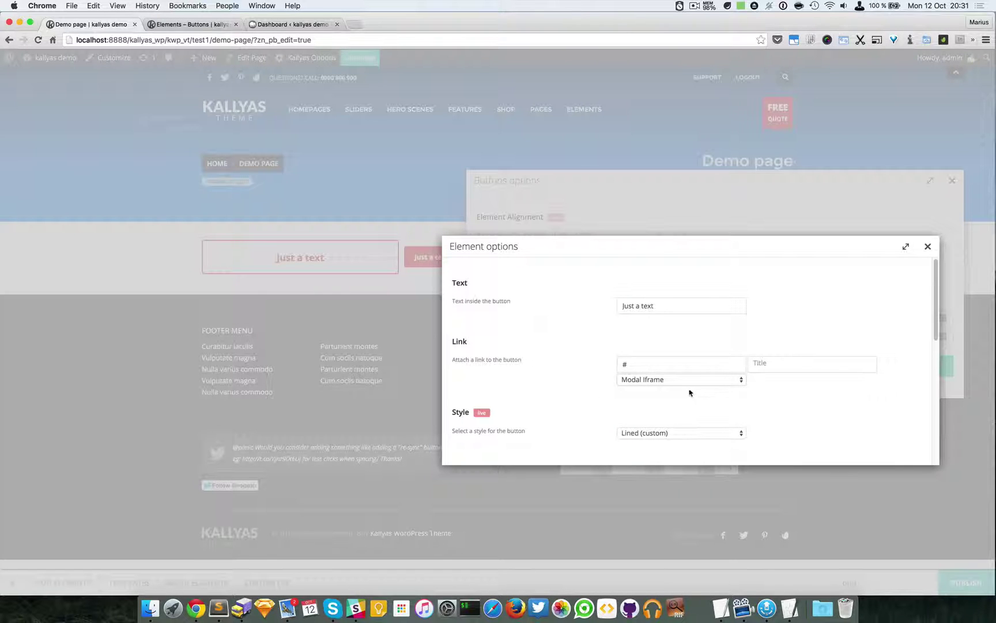
{"action": "double_click", "coordinate": [664, 362]}
- Set the link target to Modal Inline content with the link #my_modal_window
{"action": "left_click", "coordinate": [694, 381]}
{"action": "left_click", "coordinate": [692, 389]}
{"action": "left_click", "coordinate": [632, 364]}
{"action": "type", "text": "my_modal_"}
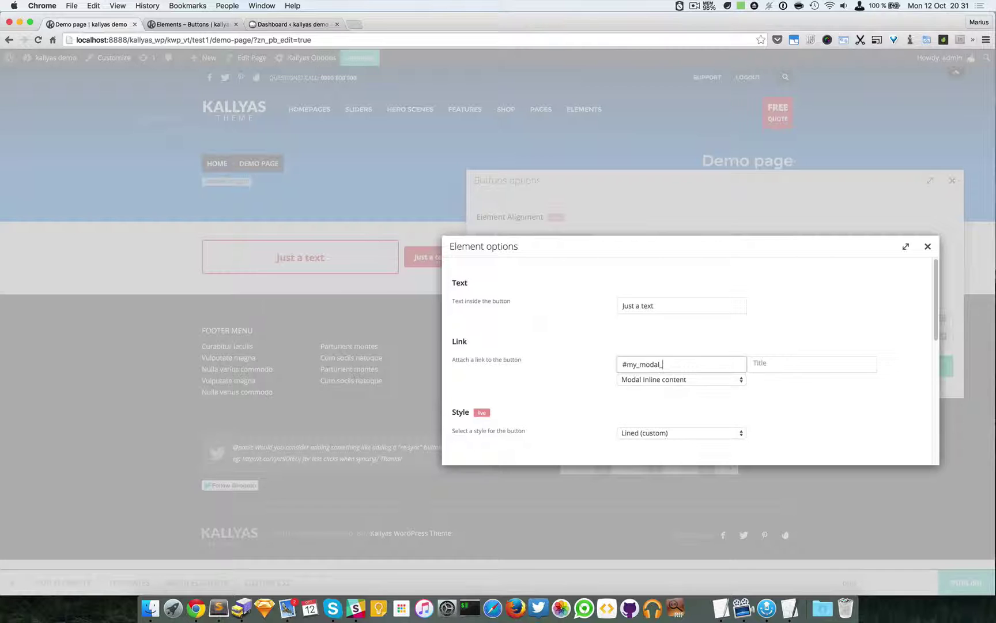
{"action": "type", "text": "window"}
{"action": "key", "text": "super+a"}
{"action": "type", "text": "#m"}
{"action": "left_click", "coordinate": [685, 379]}
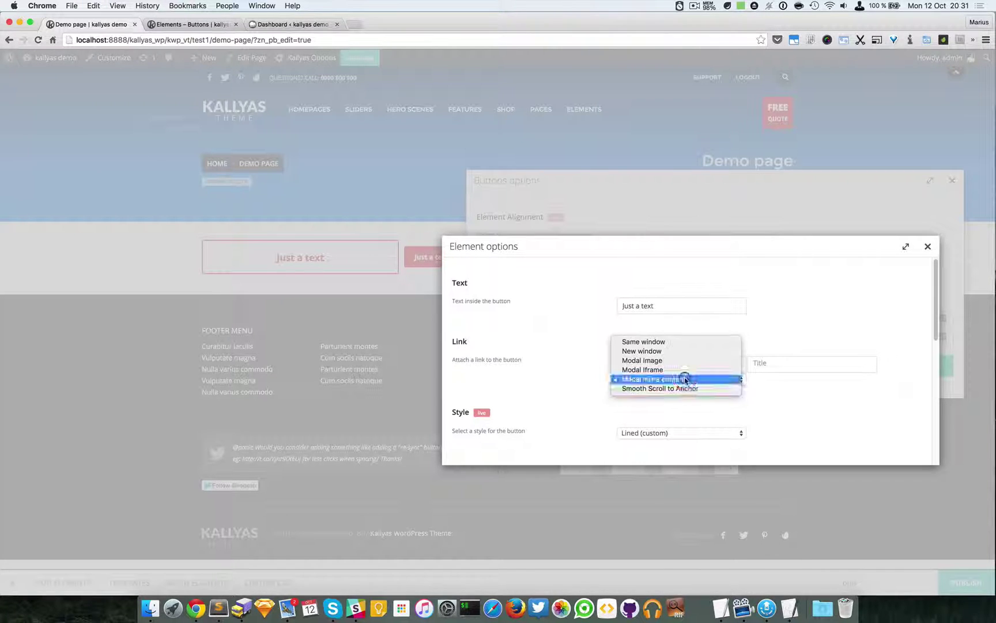
- Set the link target to Smooth Scroll to Anchor, typing test anchor #aasdasd then trimming it to #
{"action": "left_click", "coordinate": [722, 389]}
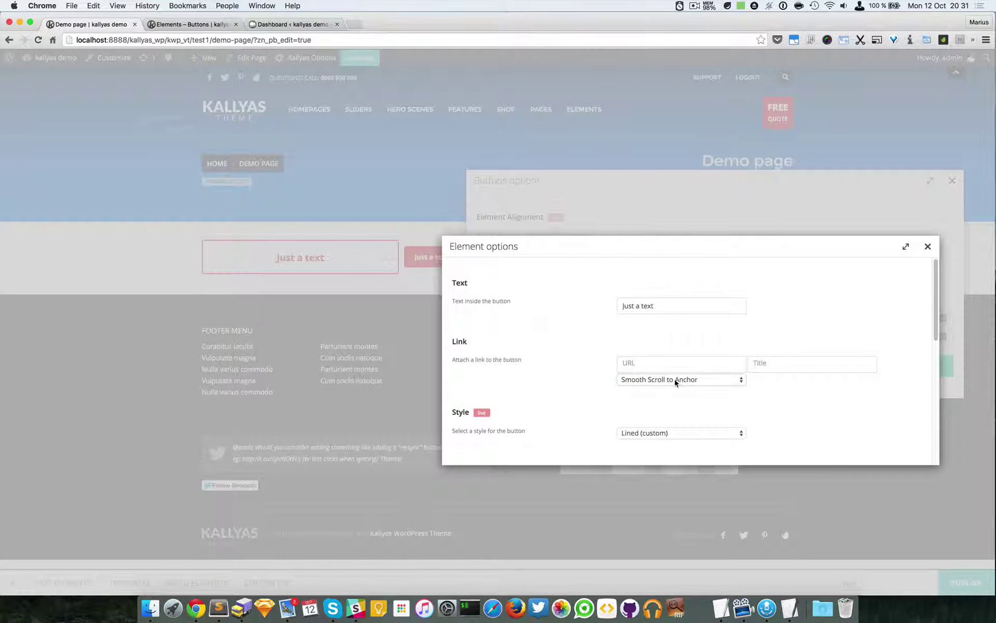
{"action": "left_click", "coordinate": [618, 358]}
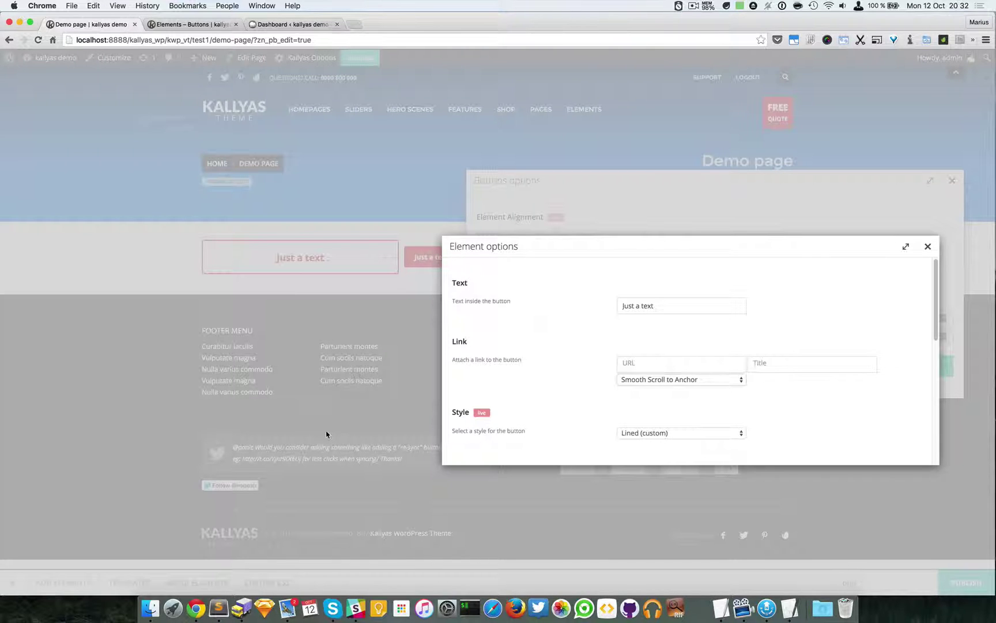
{"action": "left_click", "coordinate": [625, 358]}
{"action": "left_click", "coordinate": [653, 358]}
{"action": "type", "text": "#aasdasd"}
{"action": "mouse_move", "coordinate": [938, 275]}
{"action": "left_mouse_down"}
{"action": "mouse_move", "coordinate": [939, 324]}
{"action": "mouse_move", "coordinate": [939, 276]}
{"action": "left_mouse_up"}
{"action": "double_click", "coordinate": [718, 358]}
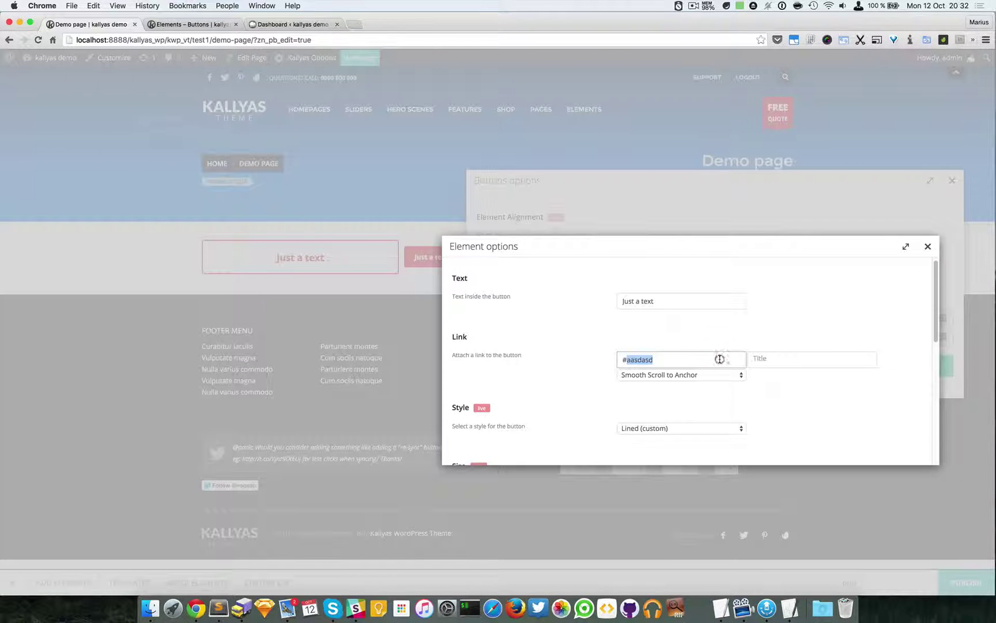
{"action": "key", "text": "BackSpace"}
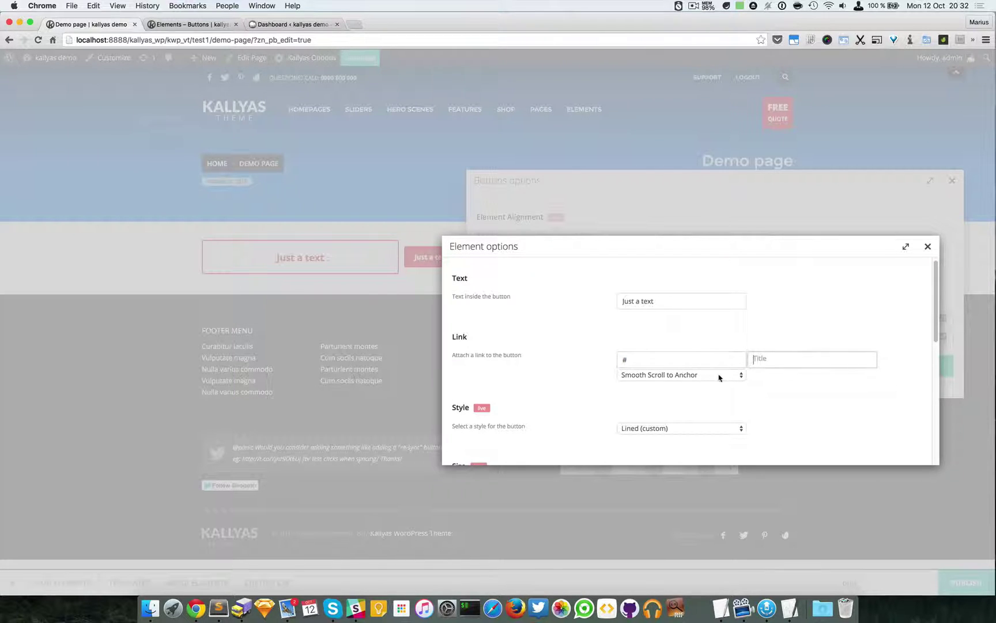
- Set the first button's link target back to Same window and scroll through its options
{"action": "left_click", "coordinate": [712, 376]}
{"action": "left_click", "coordinate": [705, 324]}
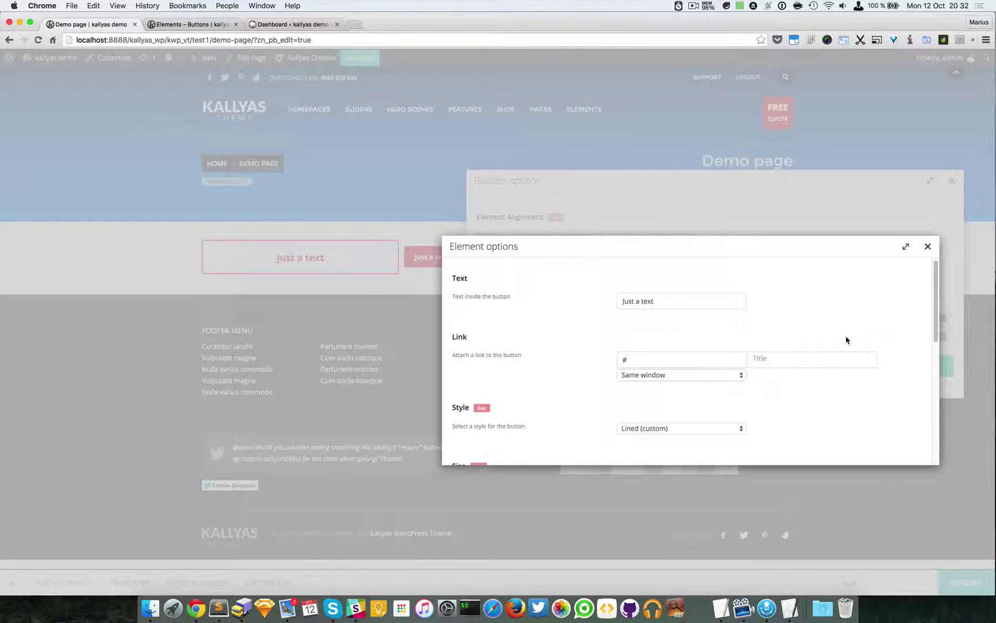
{"action": "scroll", "coordinate": [849, 339], "scroll_direction": "down", "scroll_amount": 3}
{"action": "scroll", "coordinate": [836, 339], "scroll_direction": "down", "scroll_amount": 2}
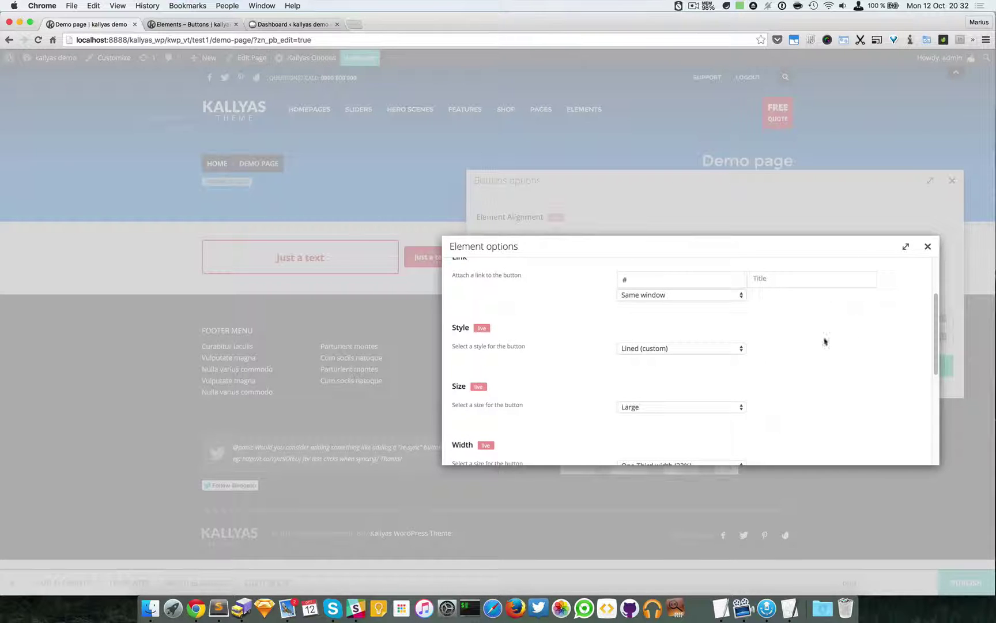
{"action": "scroll", "coordinate": [668, 329], "scroll_direction": "down", "scroll_amount": 2}
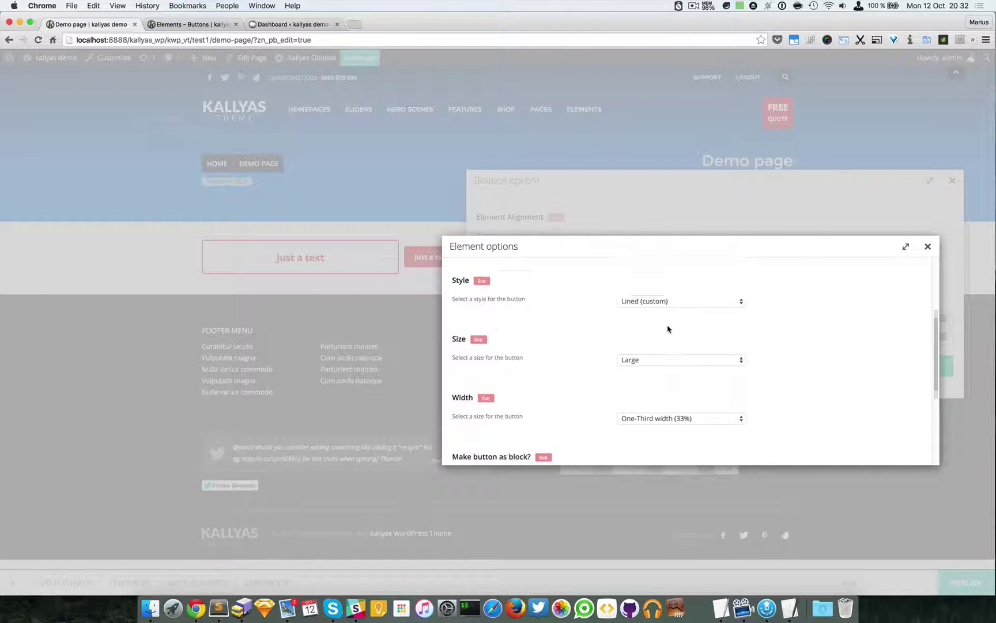
{"action": "scroll", "coordinate": [667, 328], "scroll_direction": "down", "scroll_amount": 2}
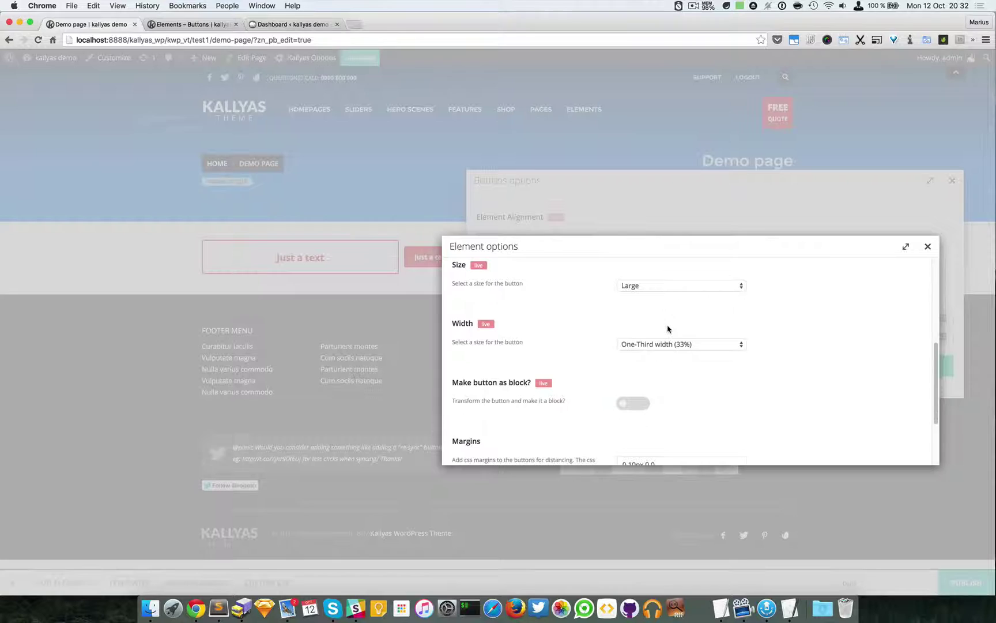
{"action": "scroll", "coordinate": [688, 343], "scroll_direction": "down", "scroll_amount": 2}
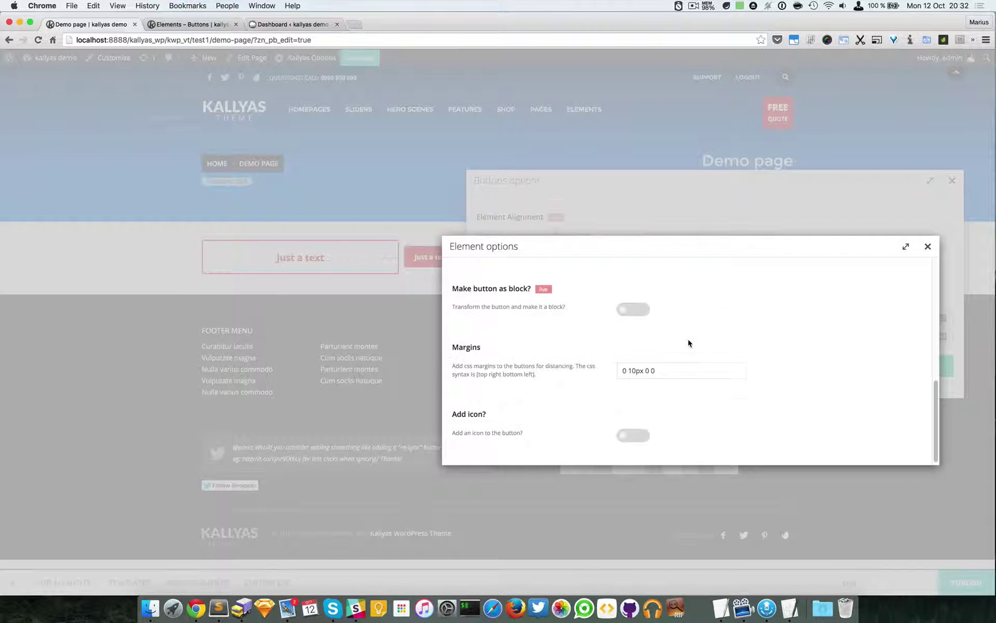
- Check the Elements – Buttons reference tab, then return to the Demo page's button settings at the top
{"action": "left_click", "coordinate": [196, 23]}
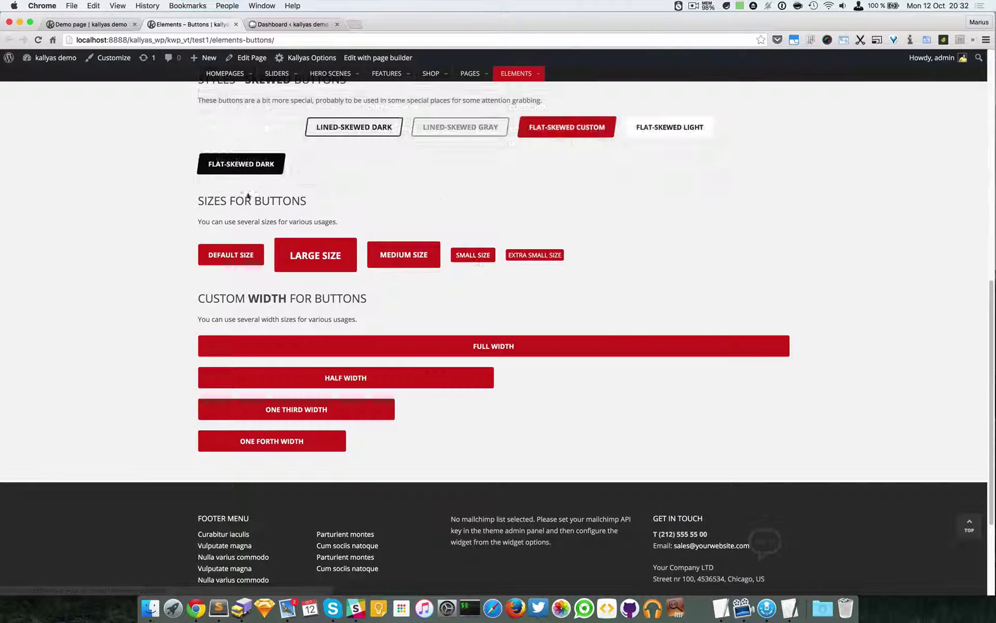
{"action": "scroll", "coordinate": [656, 365], "scroll_direction": "up", "scroll_amount": 5}
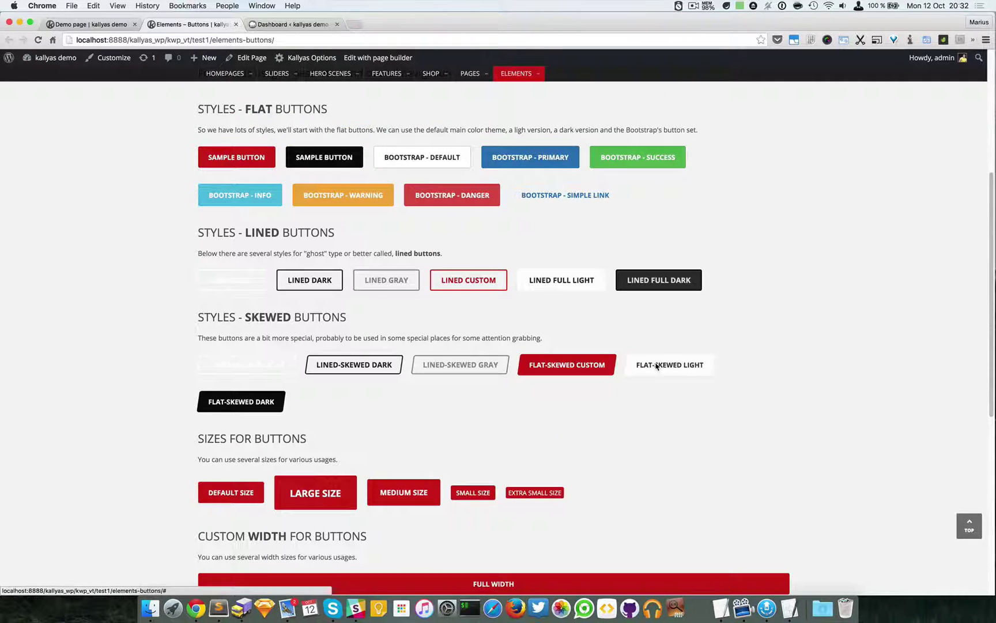
{"action": "left_click", "coordinate": [74, 25]}
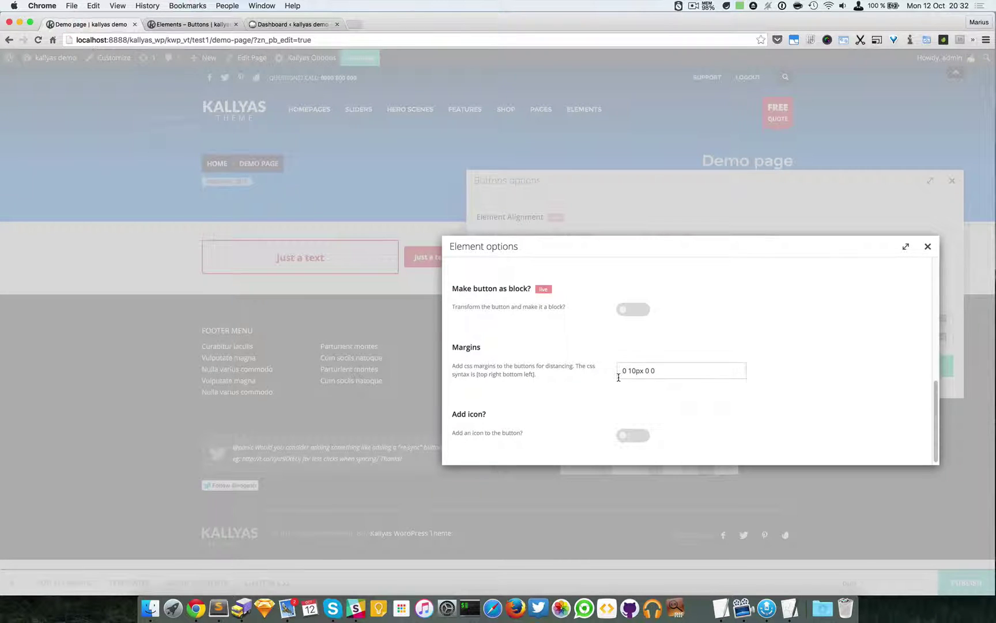
{"action": "scroll", "coordinate": [748, 327], "scroll_direction": "up", "scroll_amount": 4}
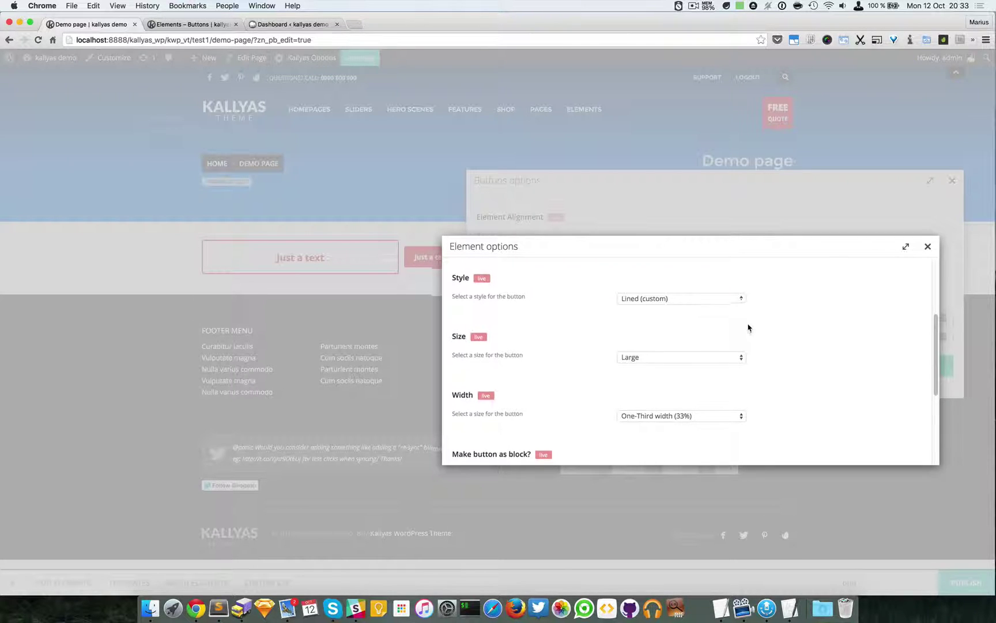
{"action": "scroll", "coordinate": [749, 328], "scroll_direction": "up", "scroll_amount": 5}
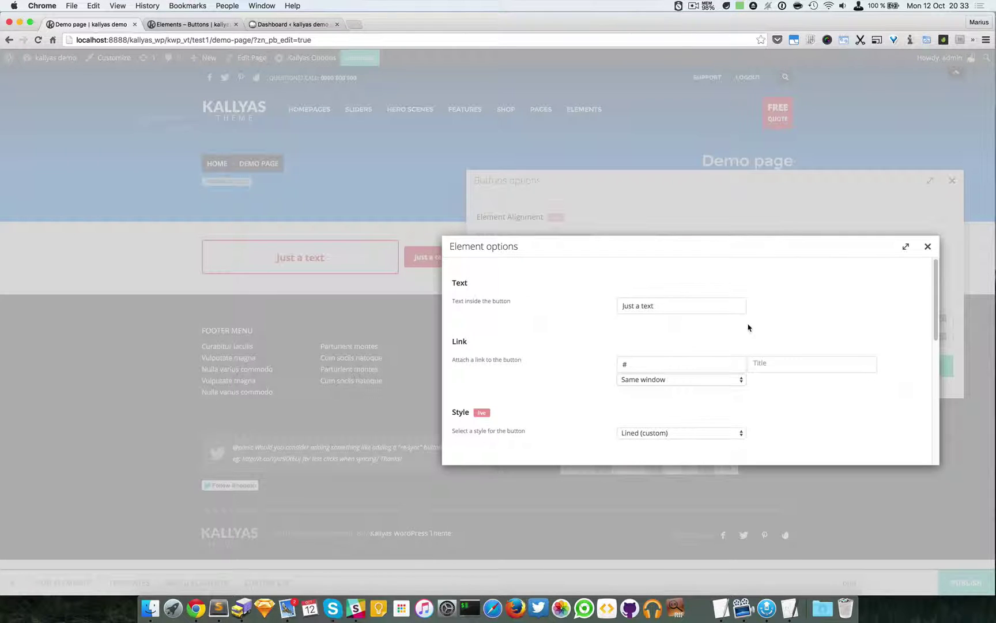